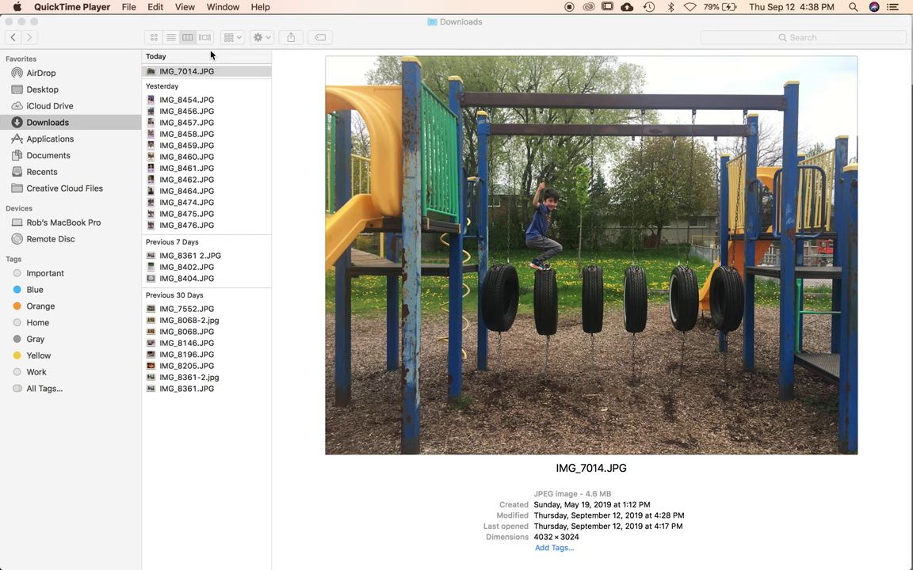
# - Launch Adobe Photoshop CC 2019 by searching 'photoshop' in Spotlight
pyautogui.click(226, 72)
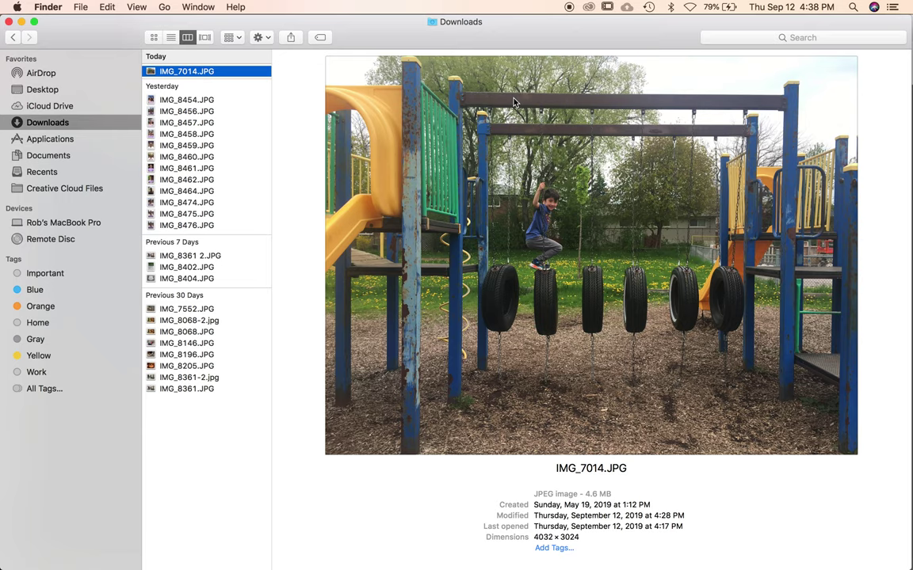
pyautogui.press('super+space')
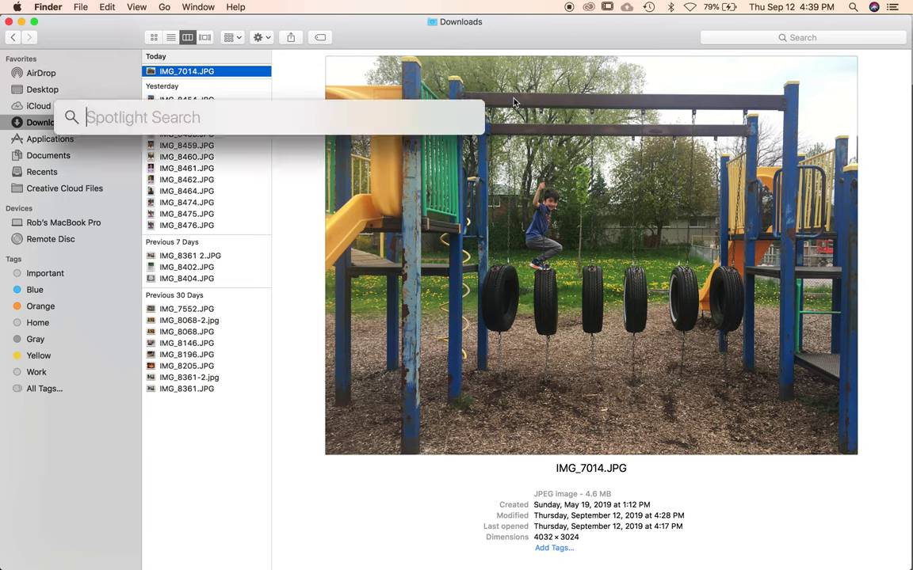
pyautogui.write('photoshop')
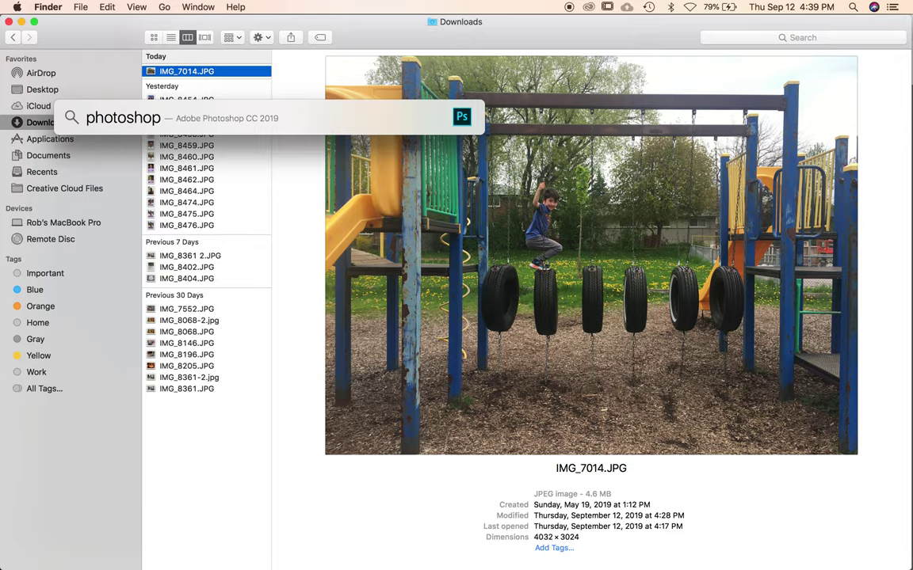
pyautogui.press('Return')
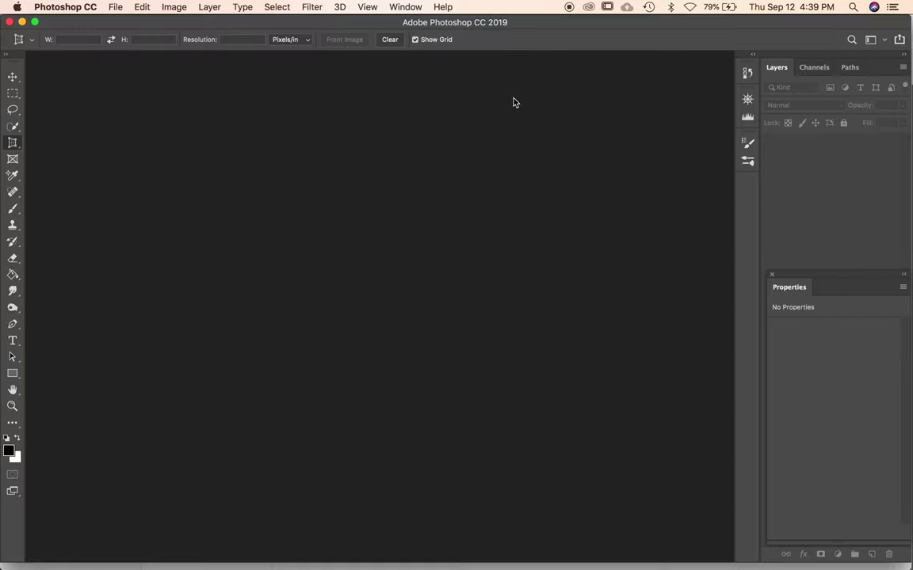
pyautogui.click(116, 8)
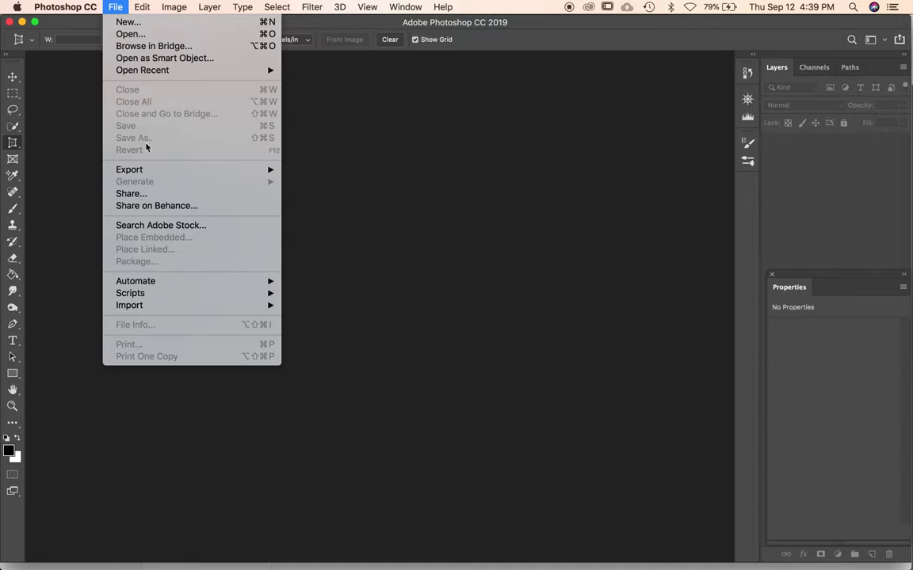
# - Open IMG_7014.JPG from Downloads with the Format option set to Camera Raw
pyautogui.click(131, 34)
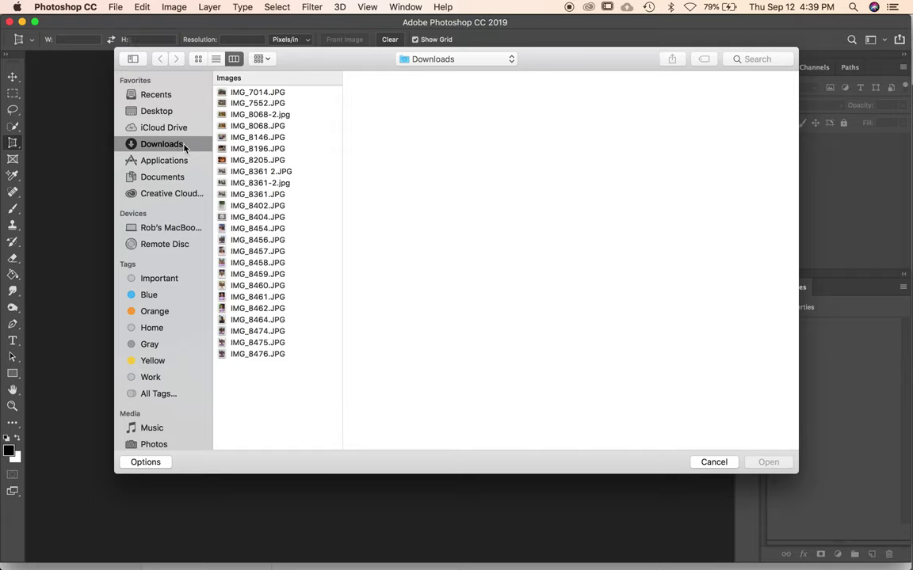
pyautogui.click(255, 93)
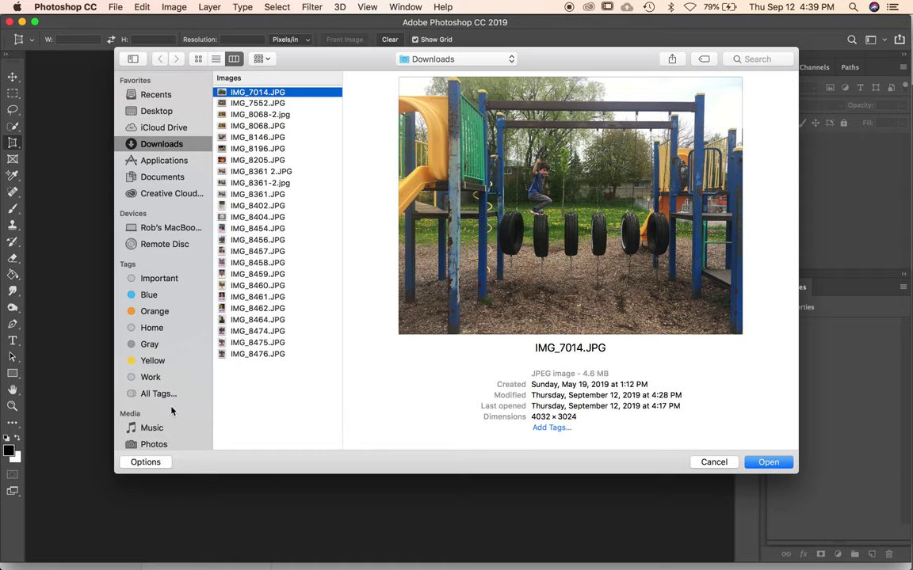
pyautogui.click(141, 464)
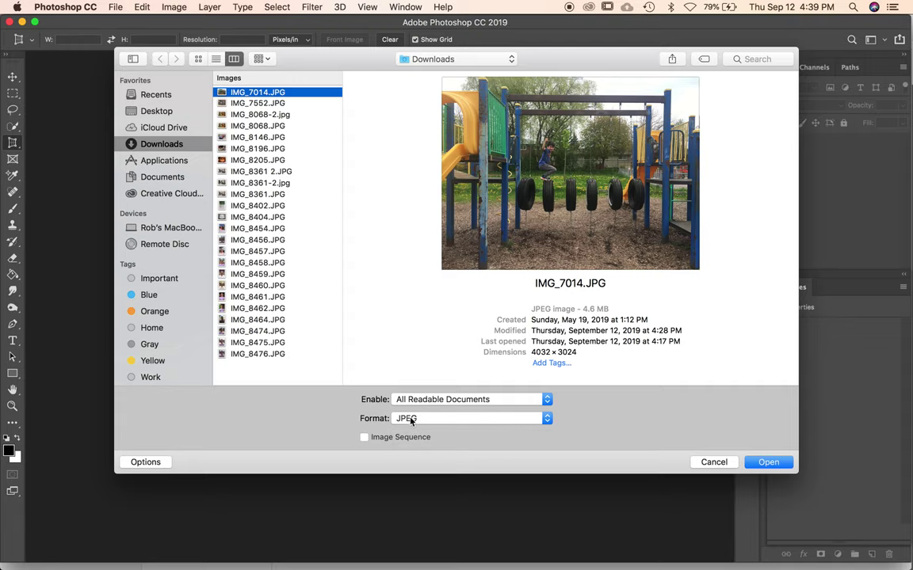
pyautogui.click(547, 423)
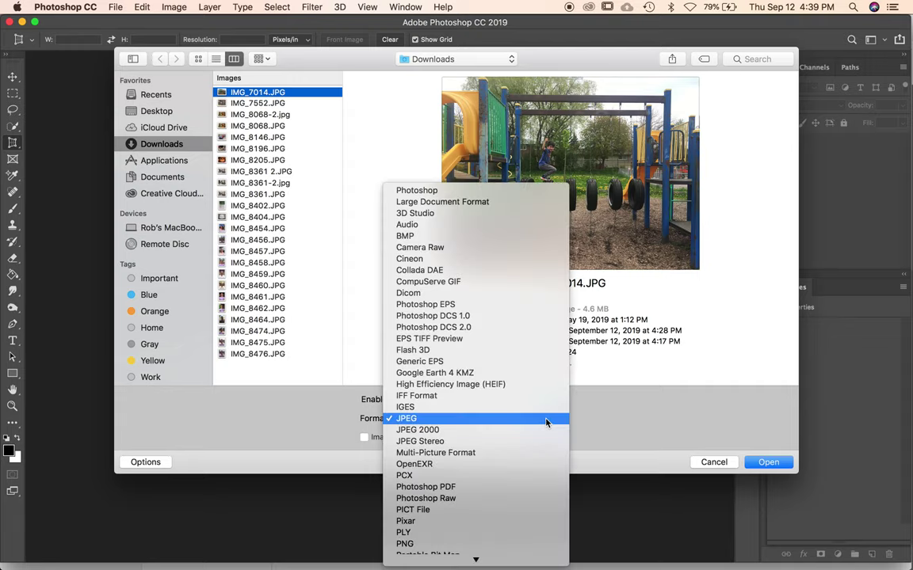
pyautogui.click(452, 248)
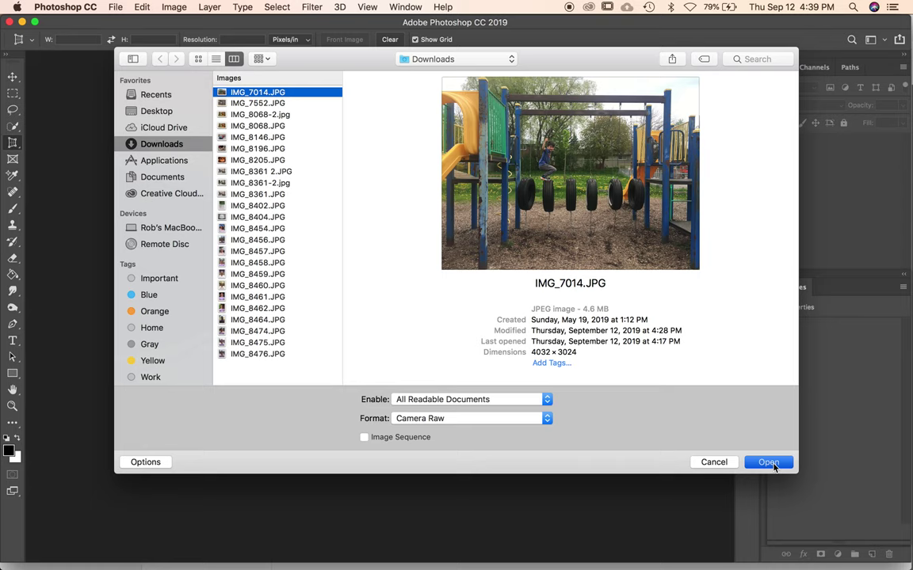
pyautogui.click(768, 463)
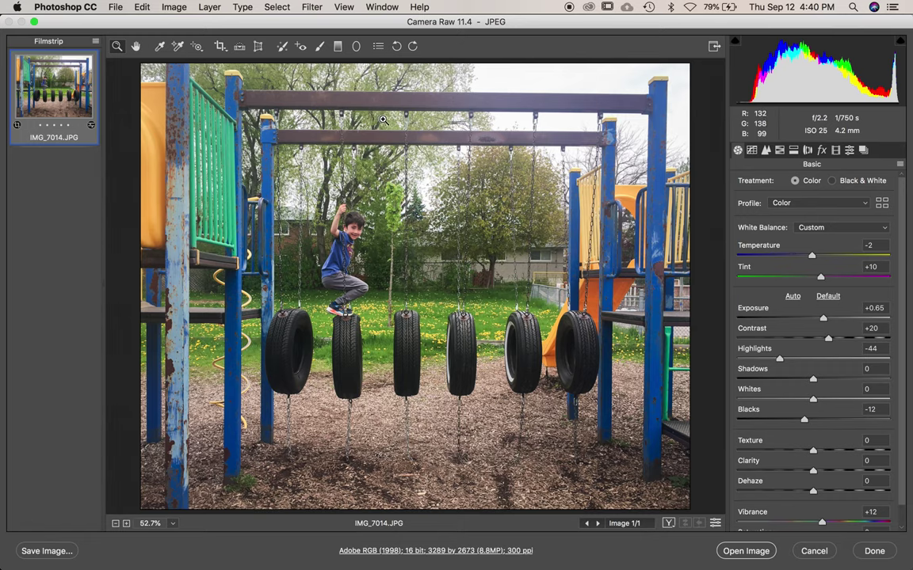
# - Frame the tire swings with the Crop tool and commit a 2974 × 2487 crop
pyautogui.click(221, 48)
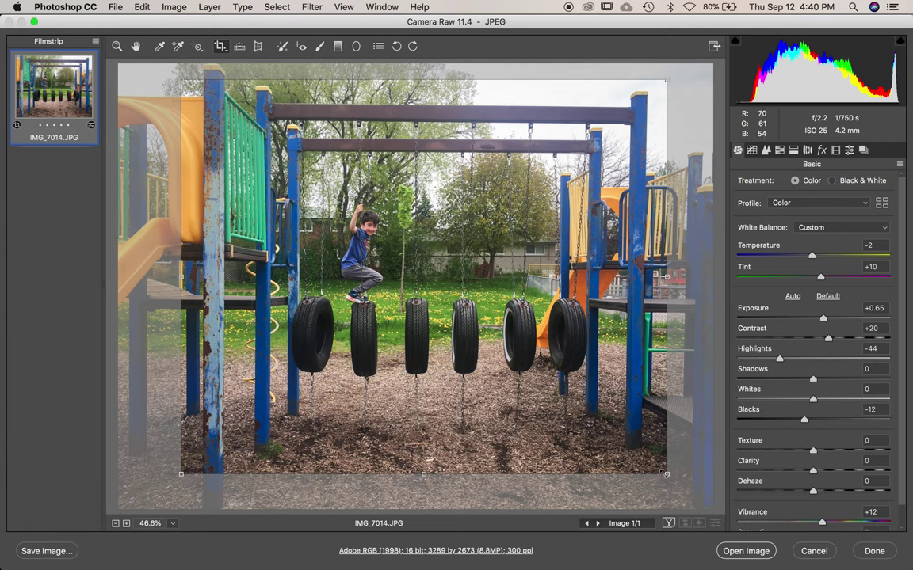
pyautogui.moveTo(679, 473); pyautogui.dragTo(647, 405)
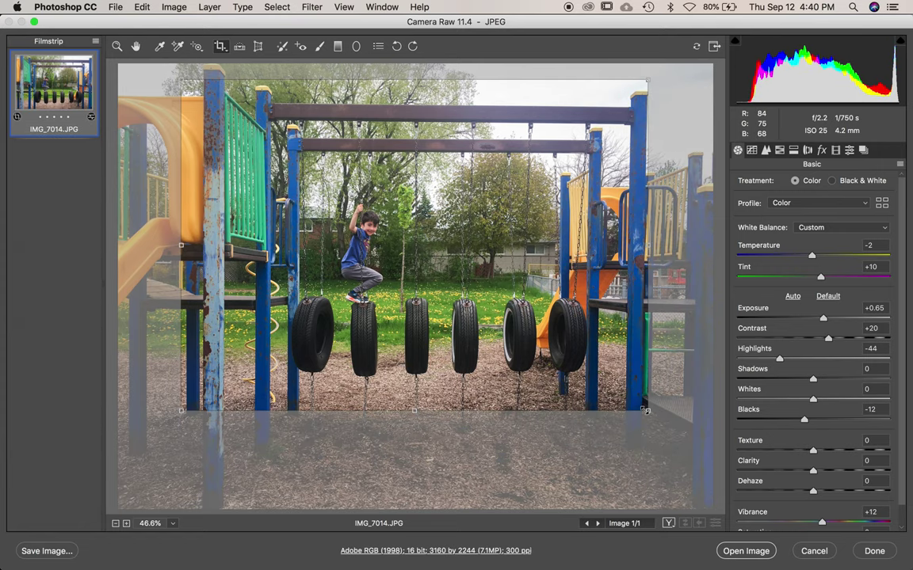
pyautogui.moveTo(164, 71); pyautogui.dragTo(239, 101)
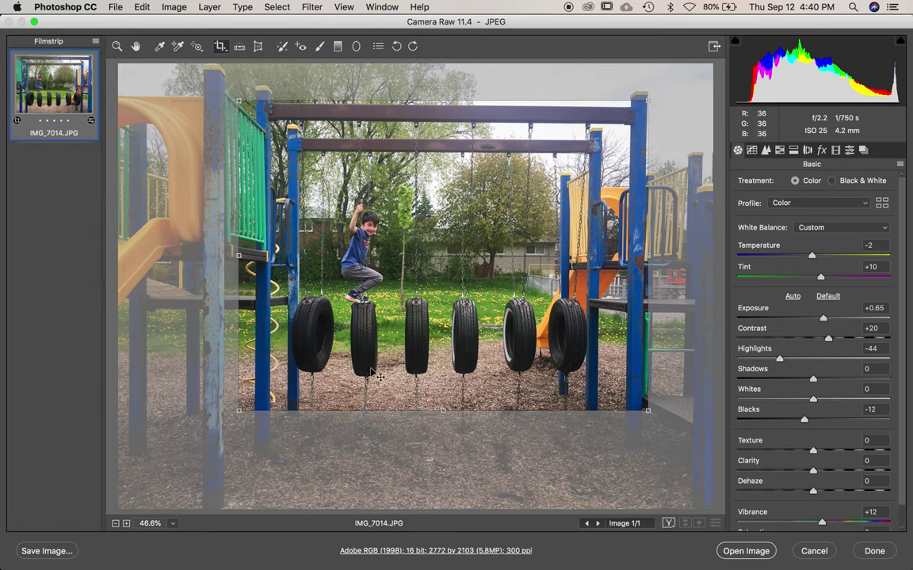
pyautogui.moveTo(442, 415); pyautogui.dragTo(449, 468)
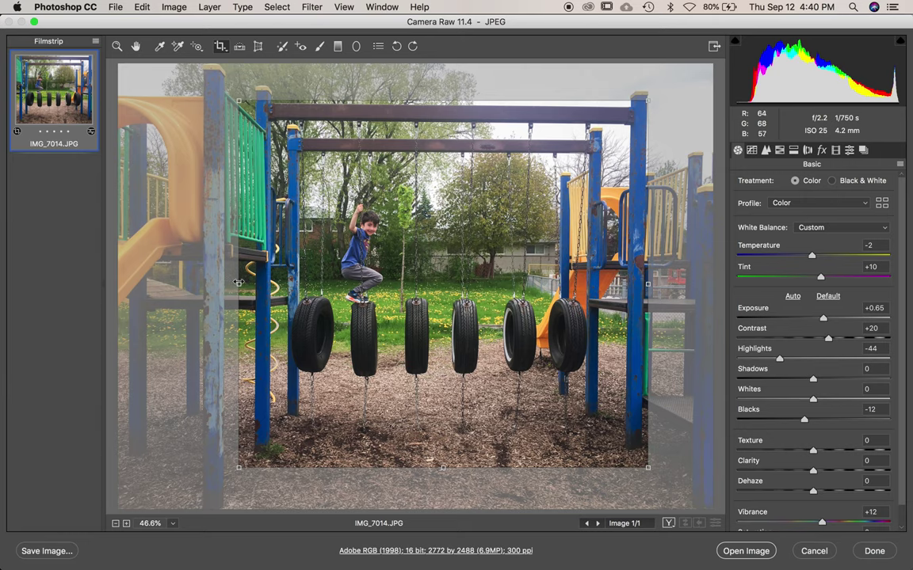
pyautogui.moveTo(237, 284); pyautogui.dragTo(226, 284)
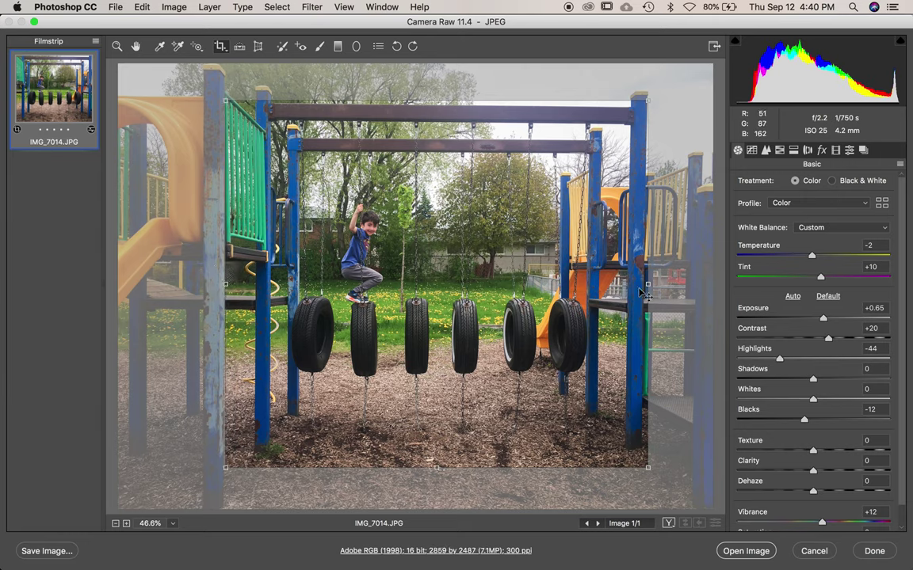
pyautogui.moveTo(648, 285); pyautogui.dragTo(664, 287)
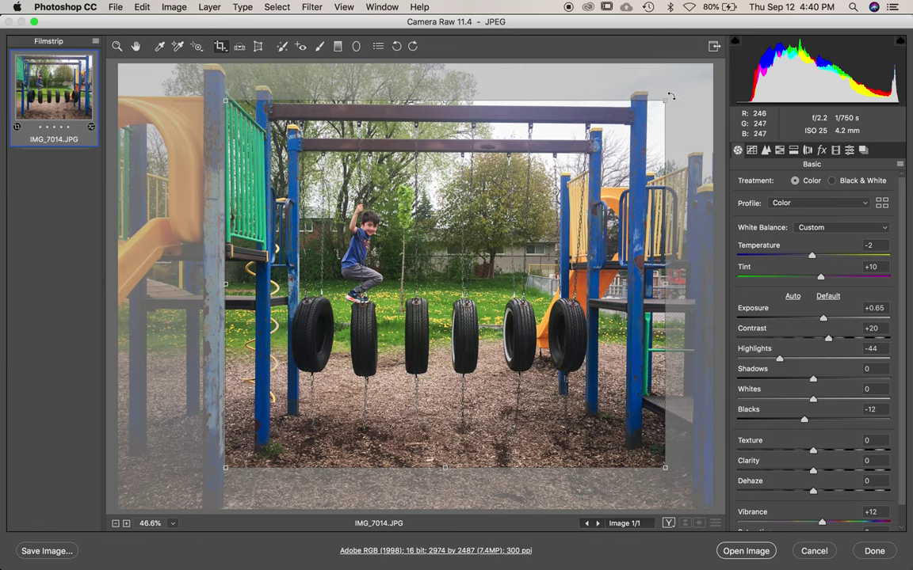
pyautogui.moveTo(670, 96); pyautogui.dragTo(670, 98)
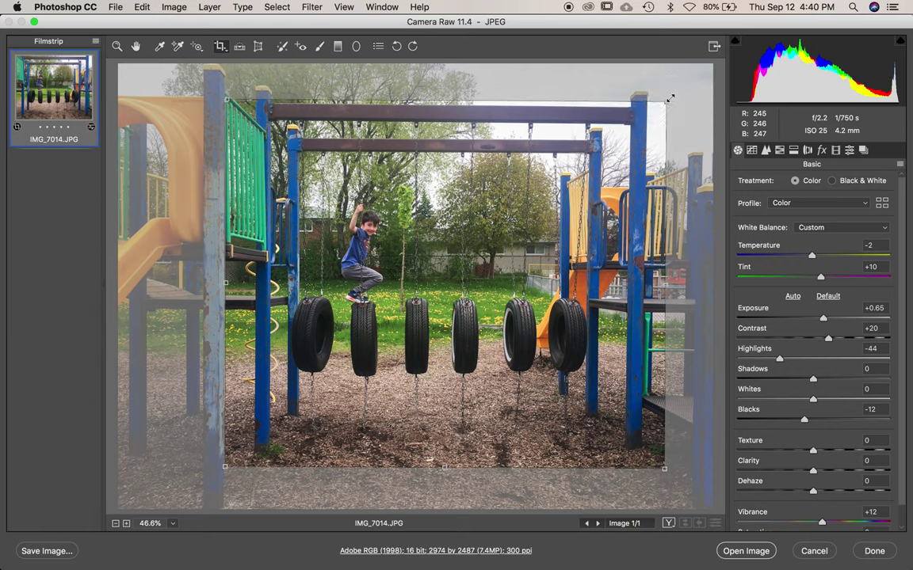
pyautogui.press('Return')
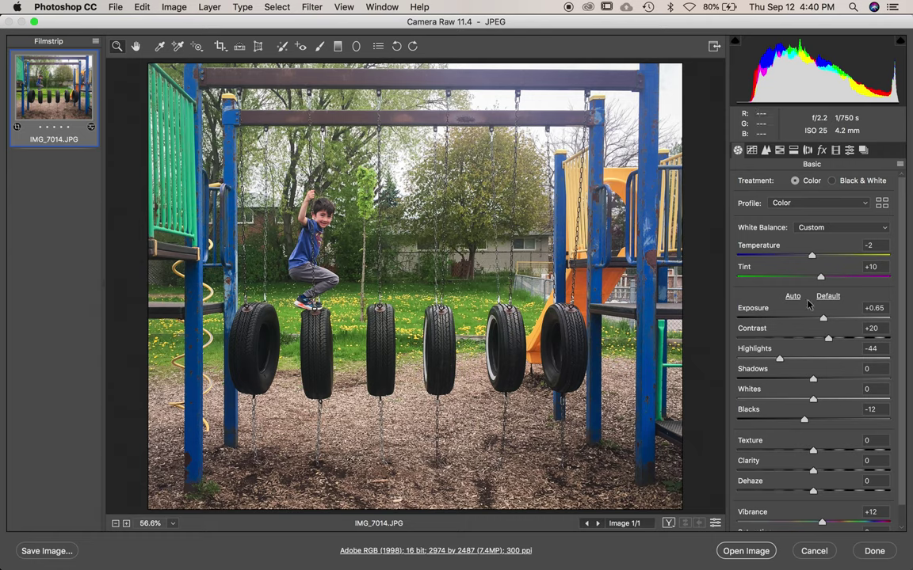
# - Reset the Basic sliders to Default and set White Balance to As Shot
pyautogui.click(831, 297)
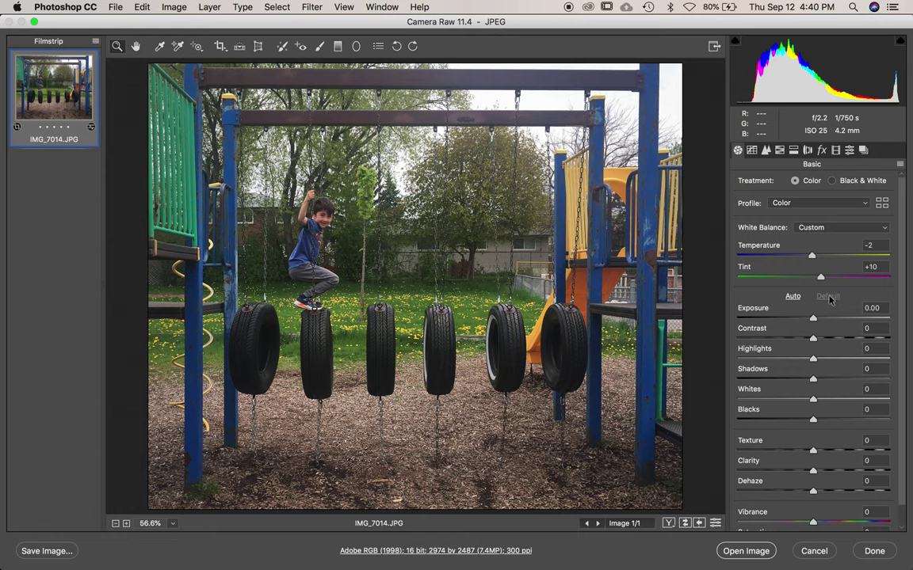
pyautogui.click(833, 227)
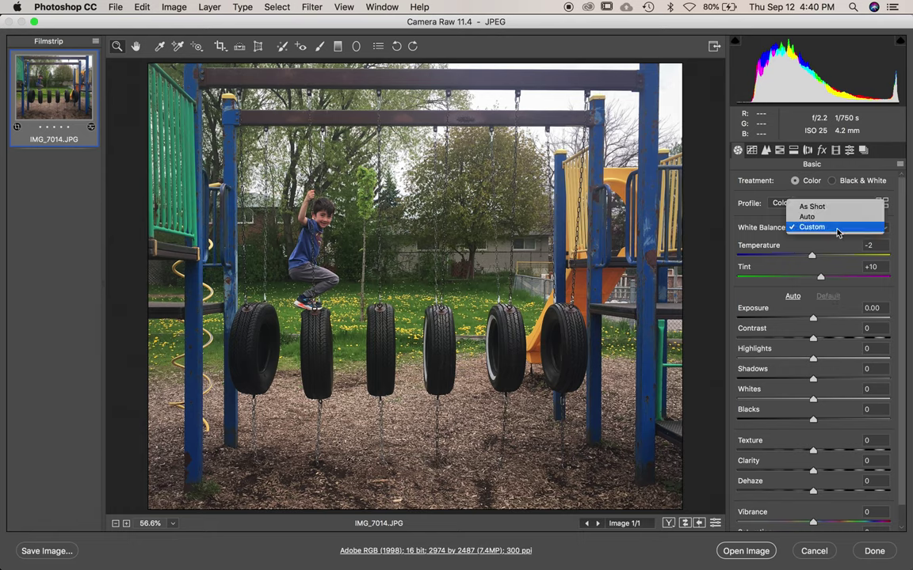
pyautogui.click(823, 208)
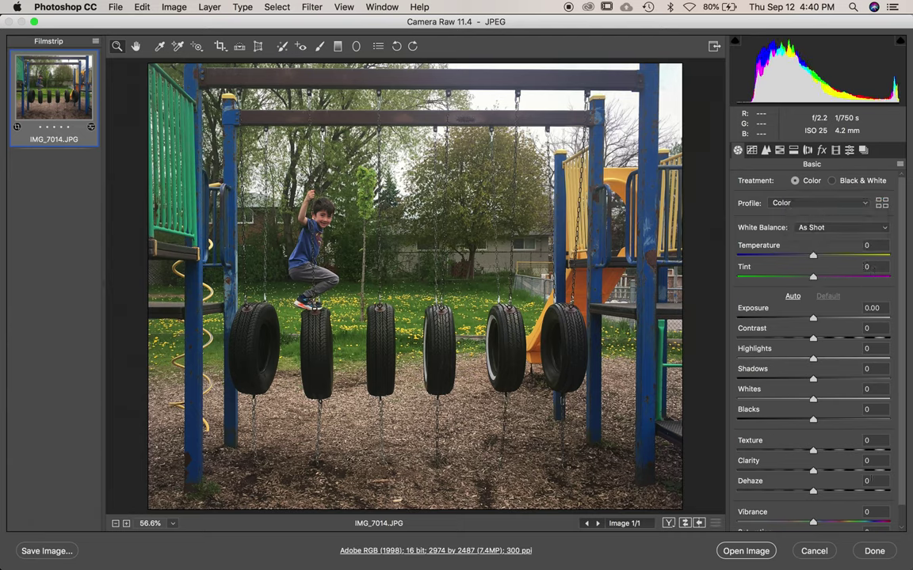
pyautogui.scroll(-1, 785, 453)
pyautogui.scroll(1, 784, 451)
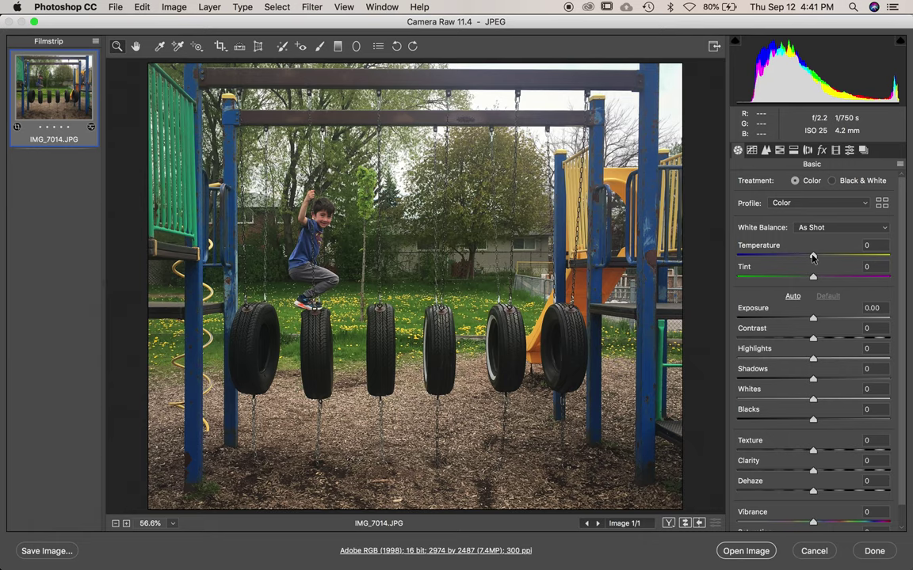
# - Try a cooler Temperature, then return White Balance to As Shot
pyautogui.moveTo(812, 256)
pyautogui.mouseDown()
pyautogui.moveTo(785, 256)
pyautogui.moveTo(849, 257)
pyautogui.moveTo(821, 257)
pyautogui.mouseUp()
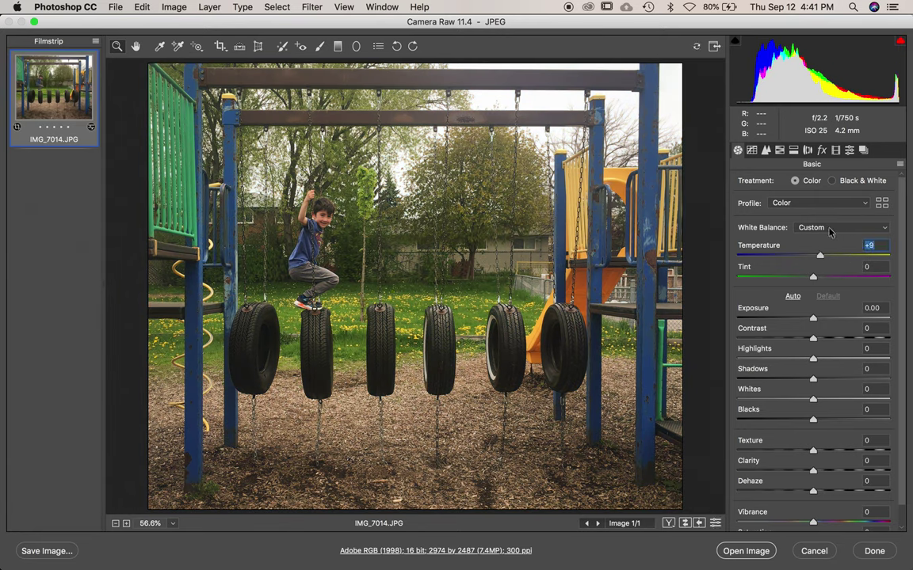
pyautogui.click(830, 229)
pyautogui.click(816, 206)
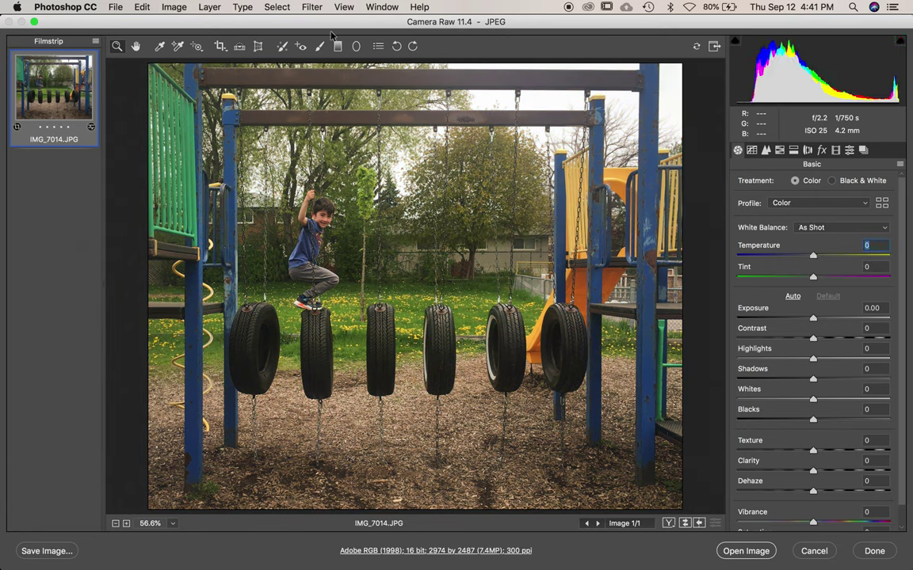
# - Sample neutral spots with the White Balance tool, ending on the grey tire at Temperature -2, Tint +12
pyautogui.click(160, 48)
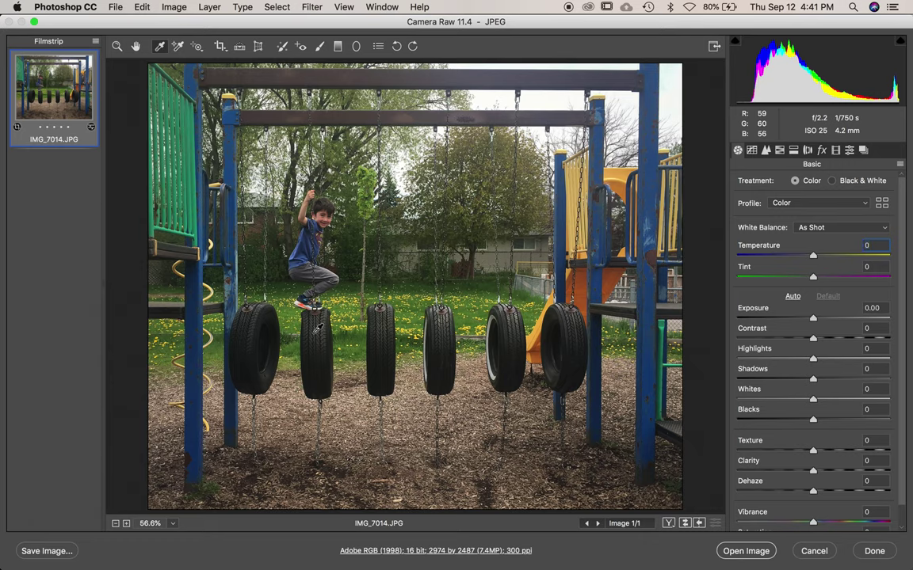
pyautogui.click(317, 309)
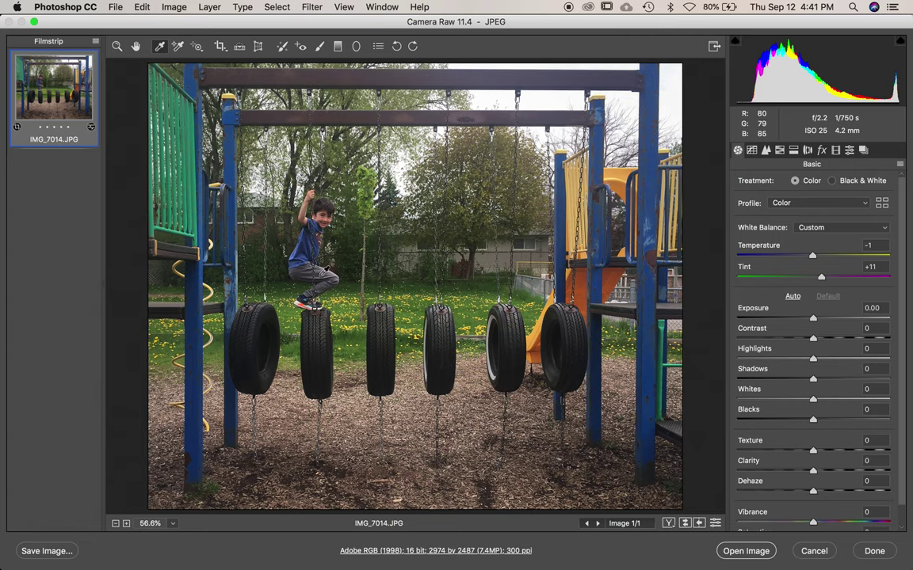
pyautogui.click(321, 279)
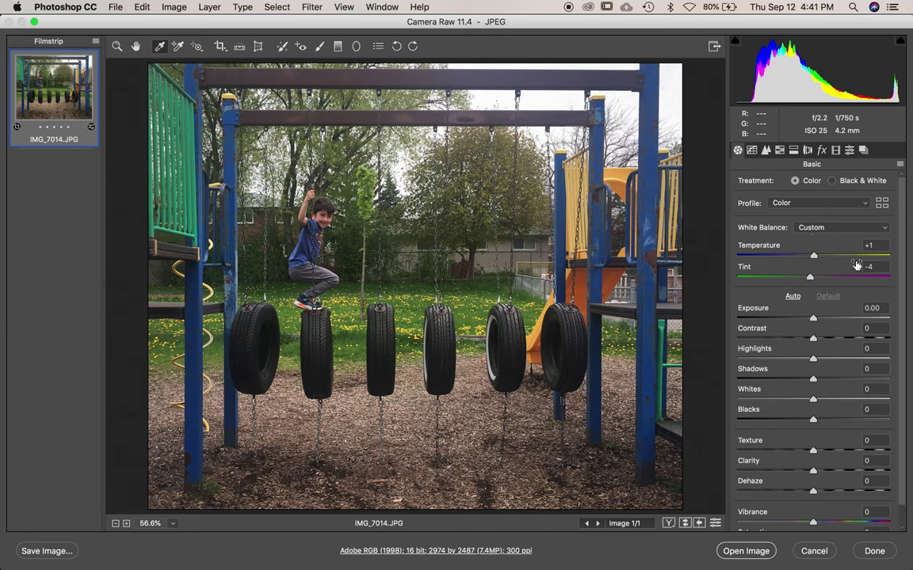
pyautogui.click(175, 112)
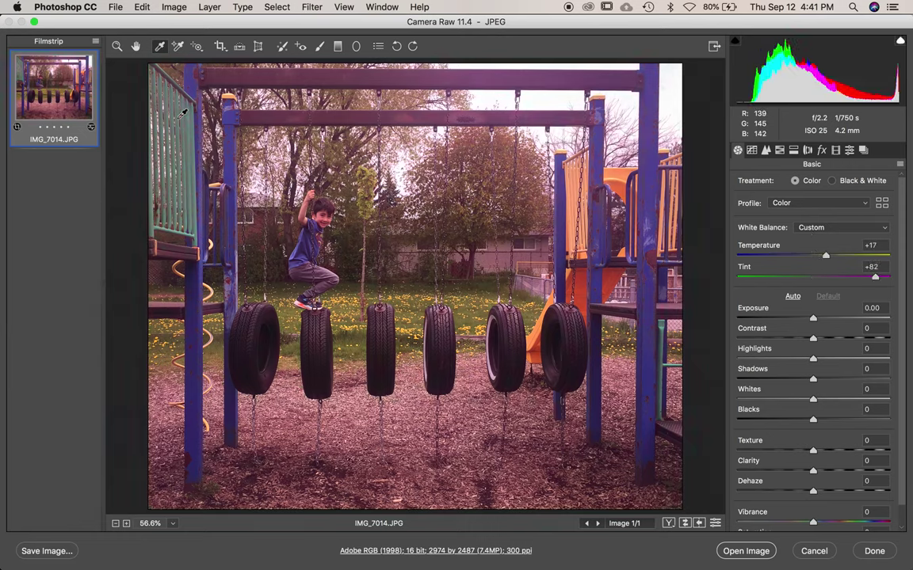
pyautogui.click(183, 114)
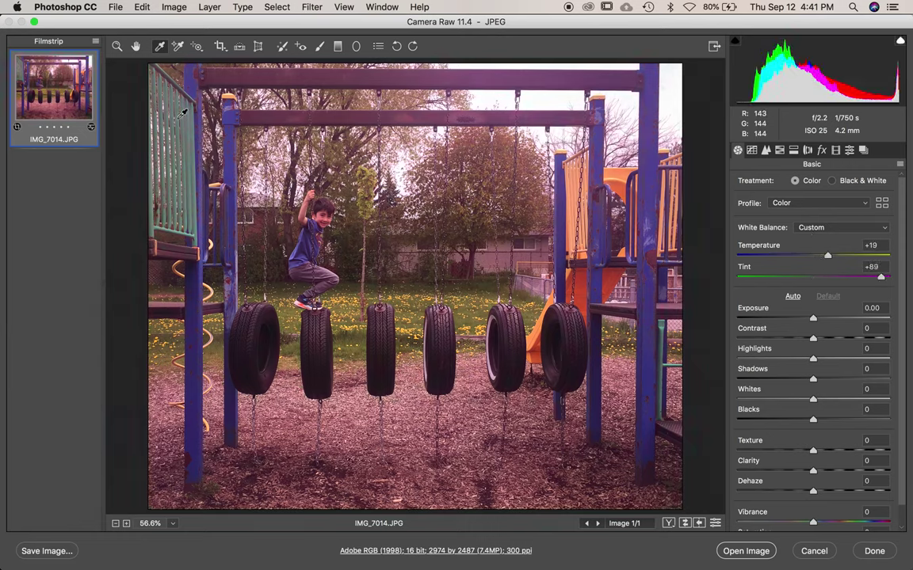
pyautogui.click(232, 133)
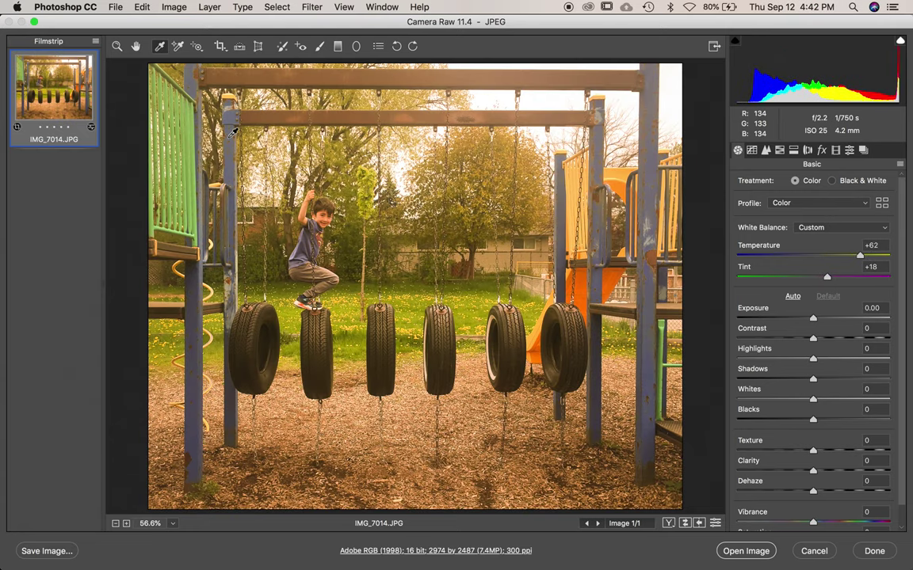
pyautogui.click(586, 284)
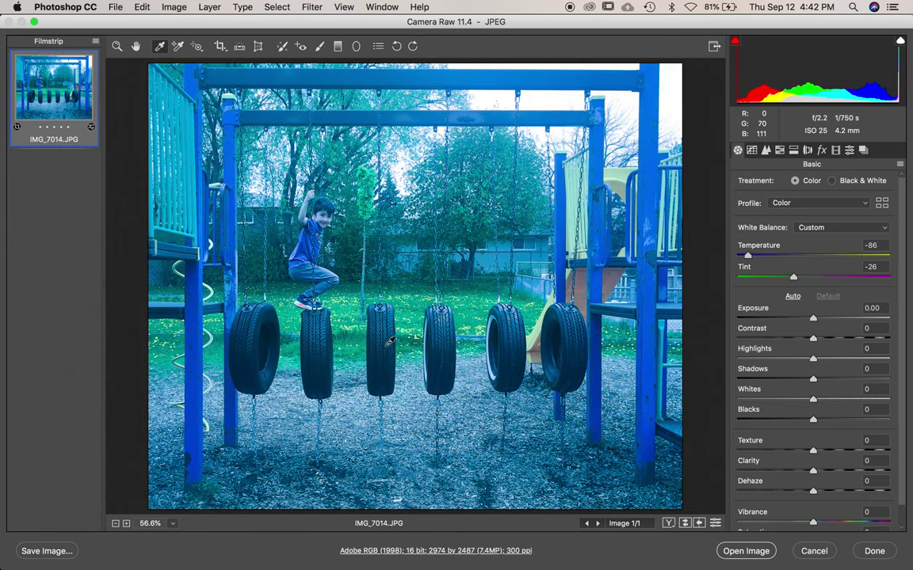
pyautogui.click(389, 341)
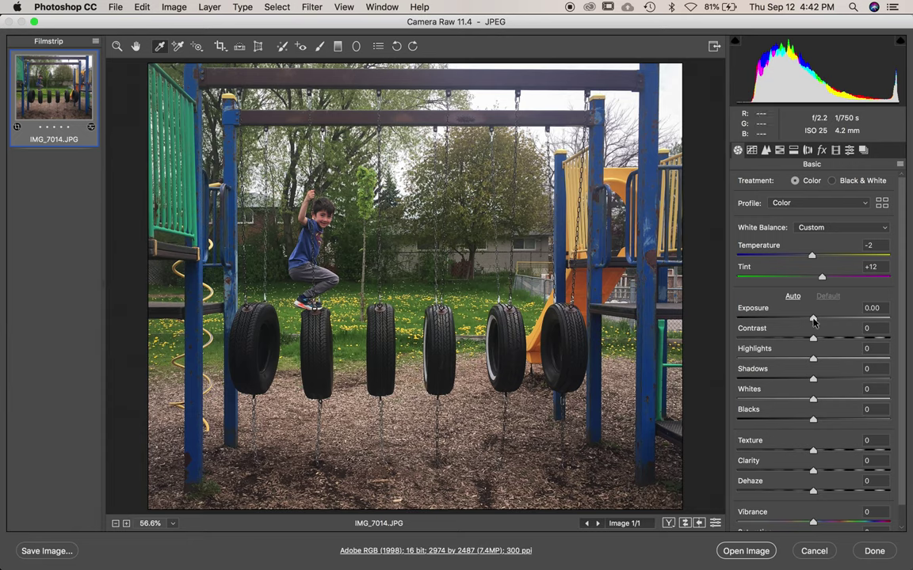
# - Set Exposure +0.60, Contrast +20, Highlights -34, Shadows +37, Whites +8, Blacks -26, Clarity +8
pyautogui.moveTo(813, 319); pyautogui.dragTo(828, 342)
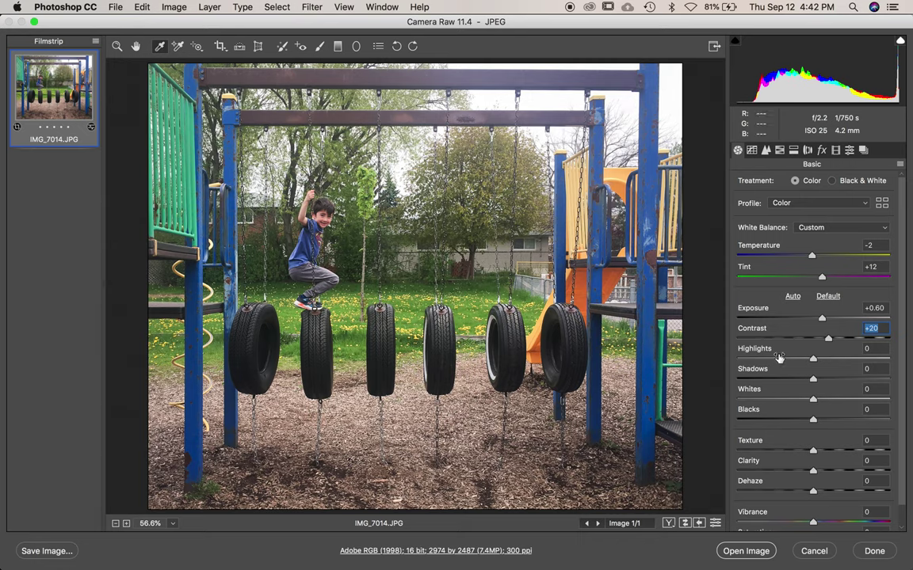
pyautogui.moveTo(813, 361); pyautogui.dragTo(787, 365)
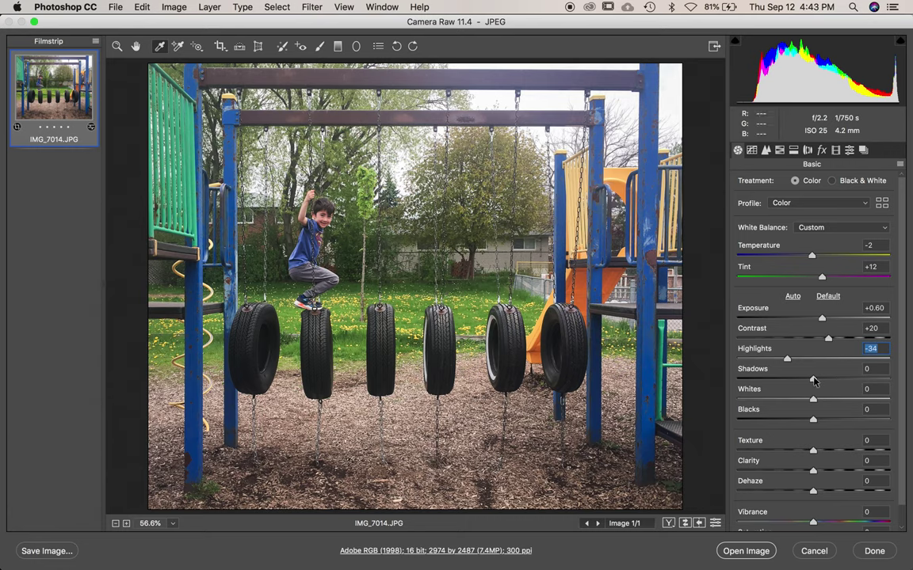
pyautogui.moveTo(814, 380); pyautogui.dragTo(840, 379)
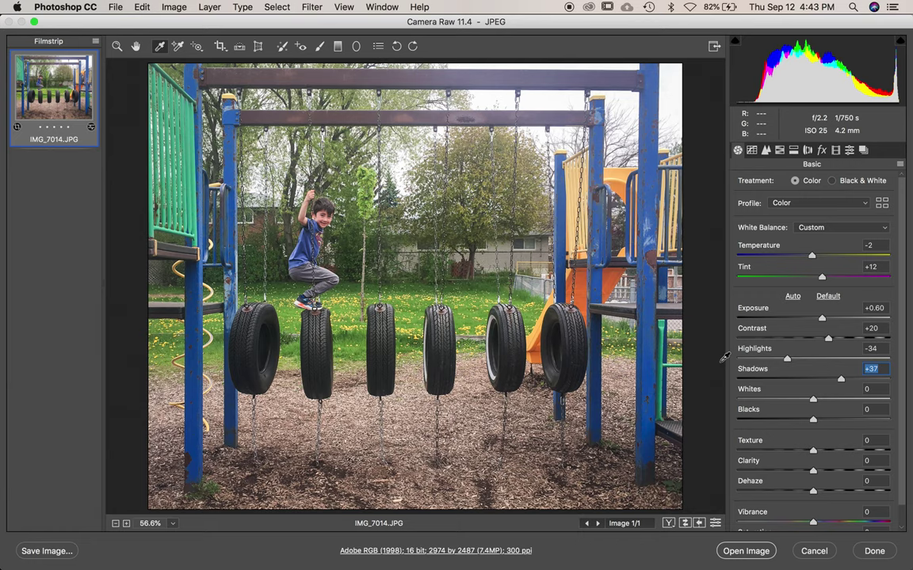
pyautogui.moveTo(810, 420)
pyautogui.mouseDown()
pyautogui.moveTo(792, 421)
pyautogui.moveTo(820, 404)
pyautogui.mouseUp()
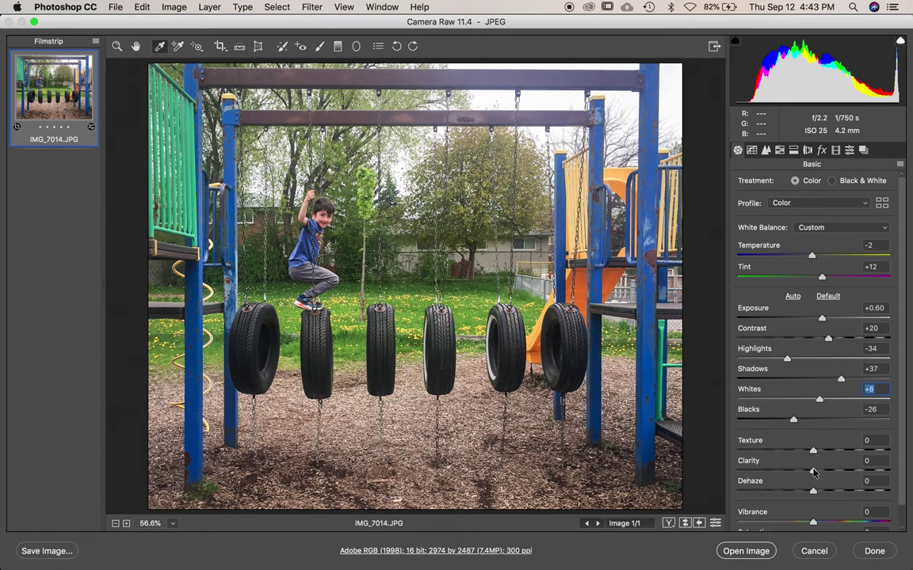
pyautogui.moveTo(812, 472)
pyautogui.mouseDown()
pyautogui.moveTo(863, 473)
pyautogui.moveTo(820, 470)
pyautogui.mouseUp()
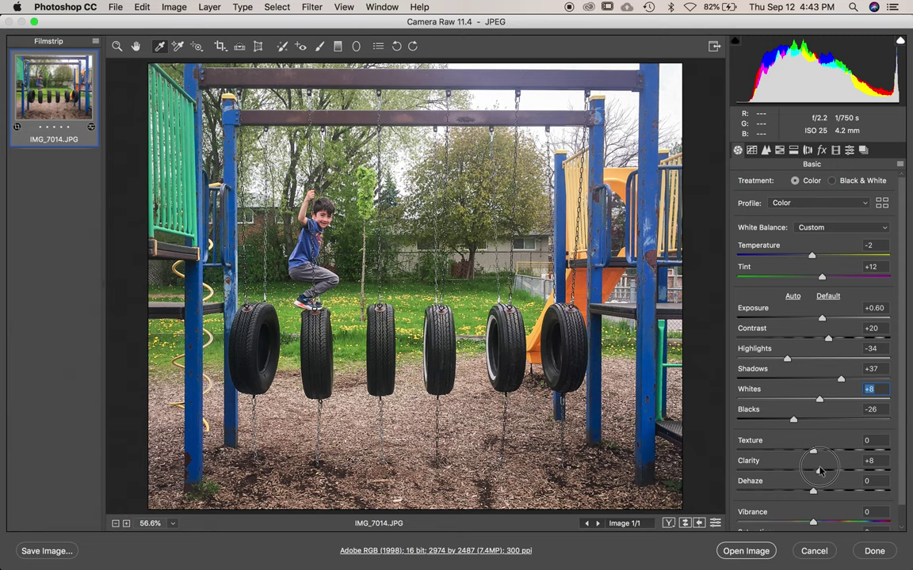
# - Test a Saturation boost, set Vibrance to +12, then compare against default Basic settings
pyautogui.scroll(-1, 819, 471)
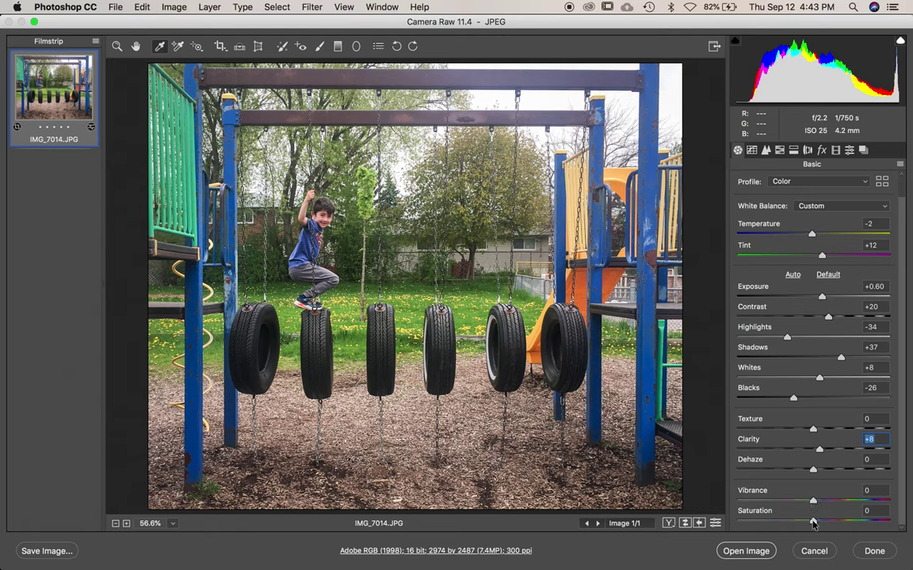
pyautogui.moveTo(812, 523); pyautogui.dragTo(815, 501)
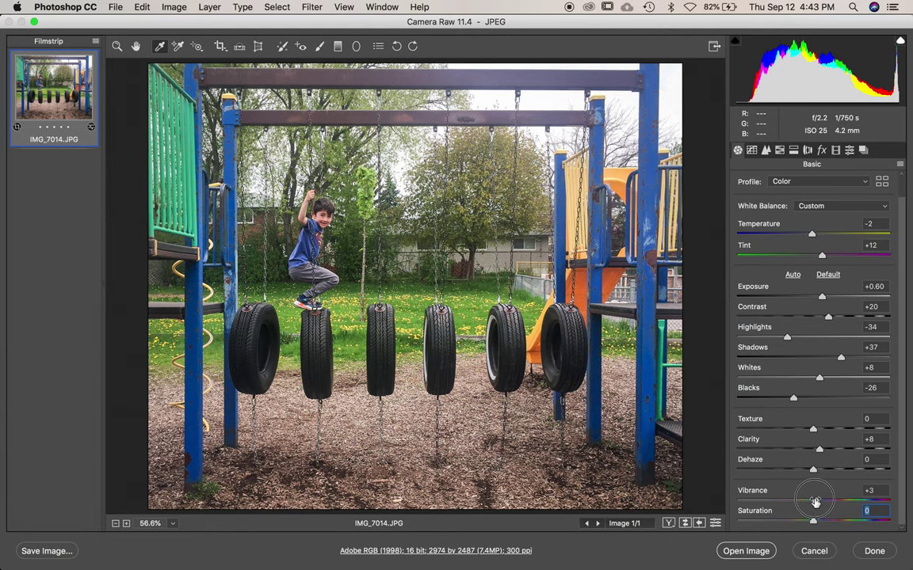
pyautogui.moveTo(814, 502); pyautogui.dragTo(822, 505)
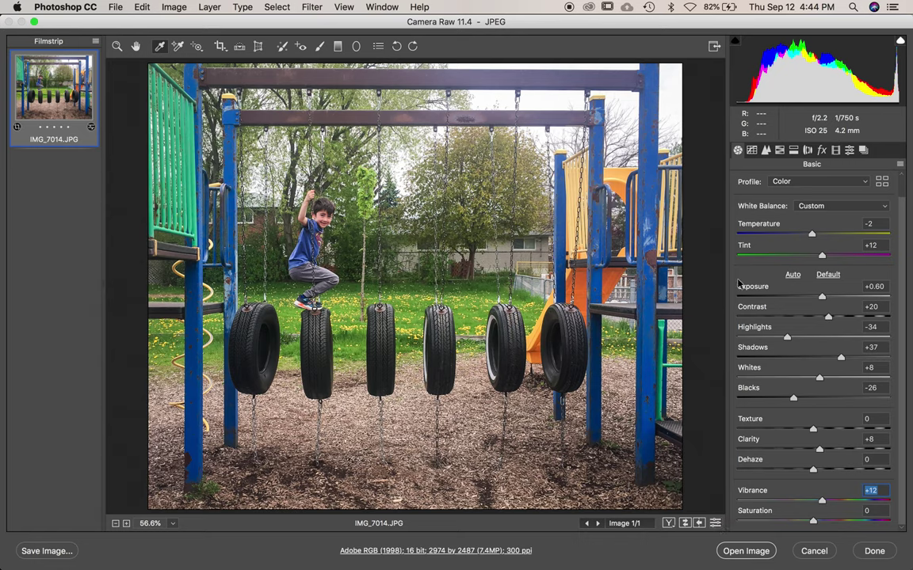
pyautogui.click(715, 524)
pyautogui.click(715, 524)
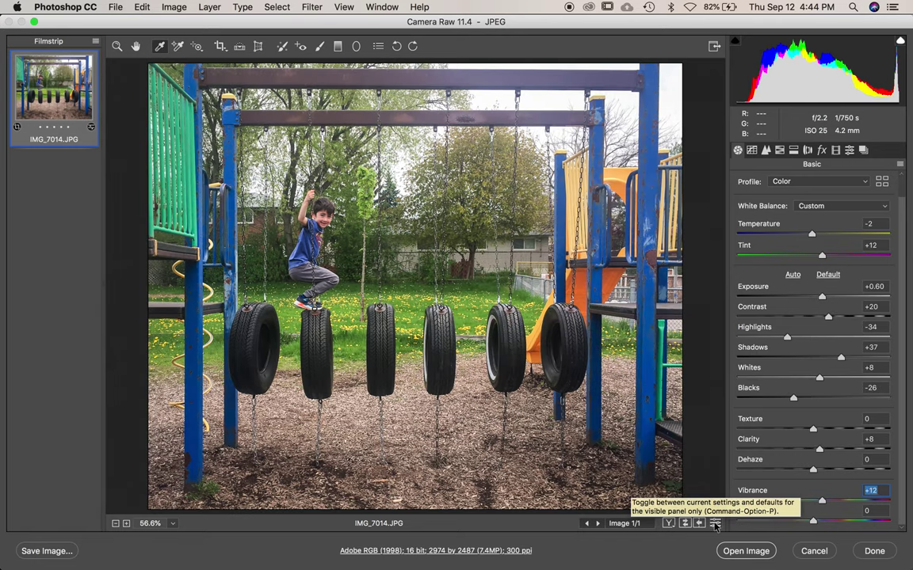
pyautogui.click(715, 525)
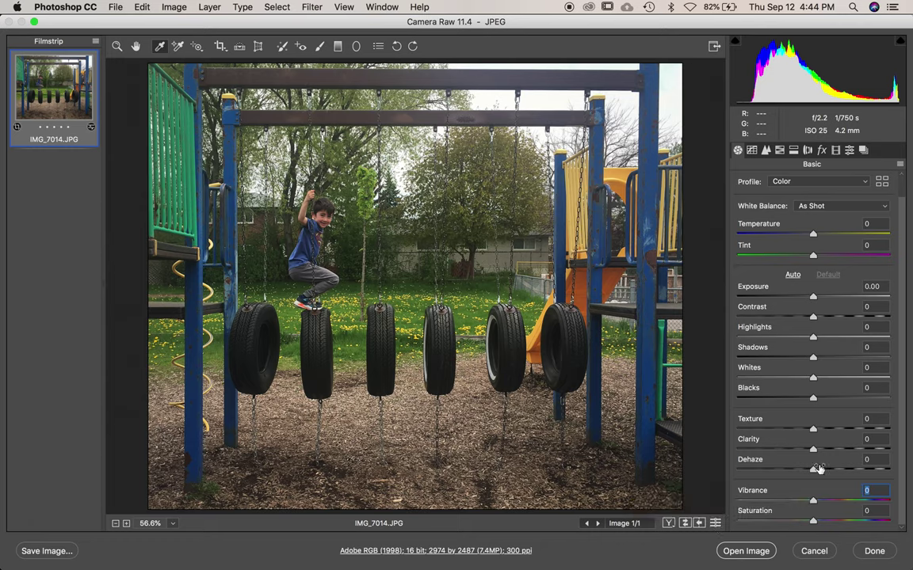
pyautogui.click(714, 525)
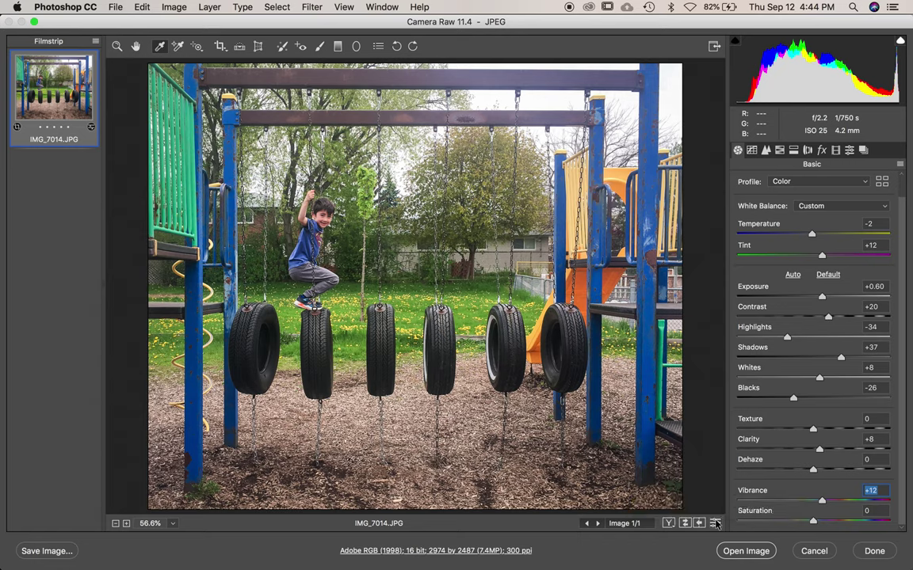
pyautogui.click(752, 150)
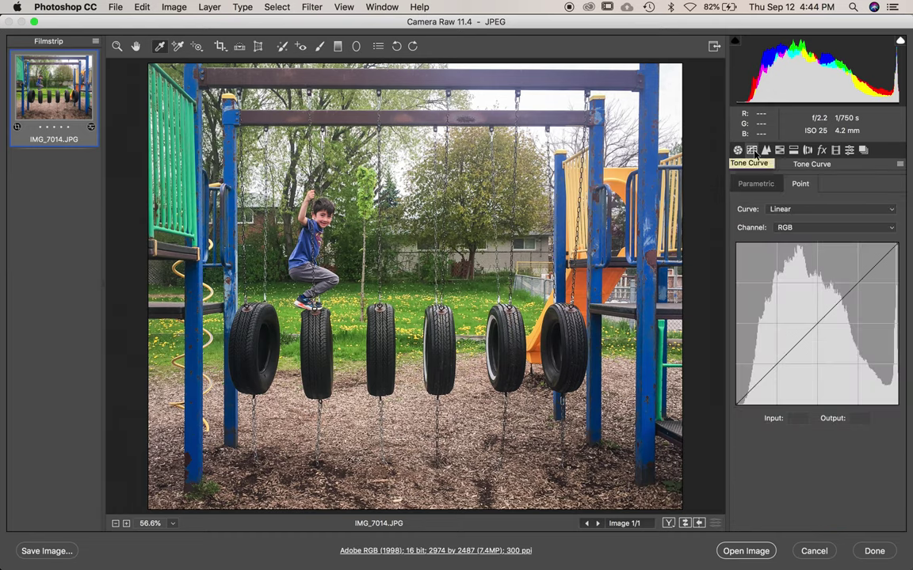
# - In the Detail panel, preview Sharpening Amount at 150, then return it to 36
pyautogui.click(766, 151)
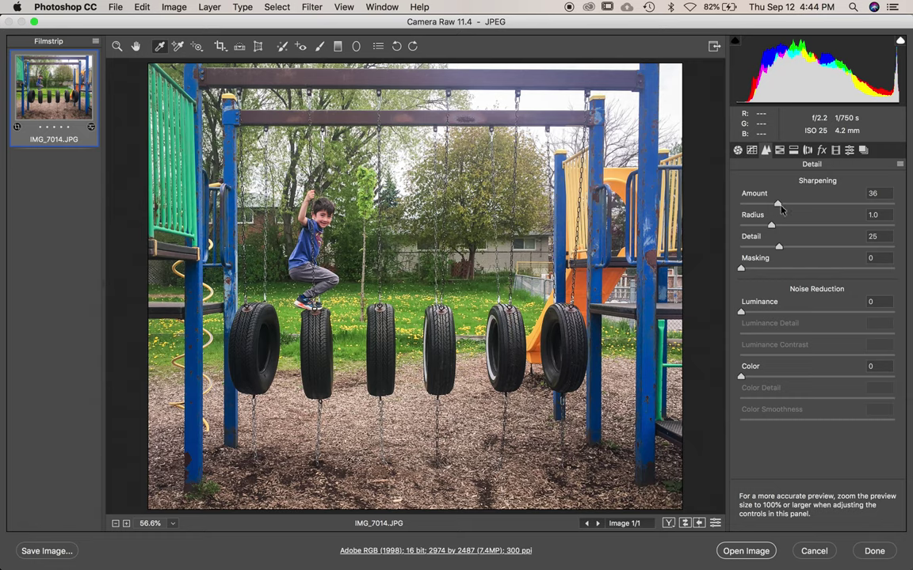
pyautogui.moveTo(778, 203); pyautogui.dragTo(908, 213)
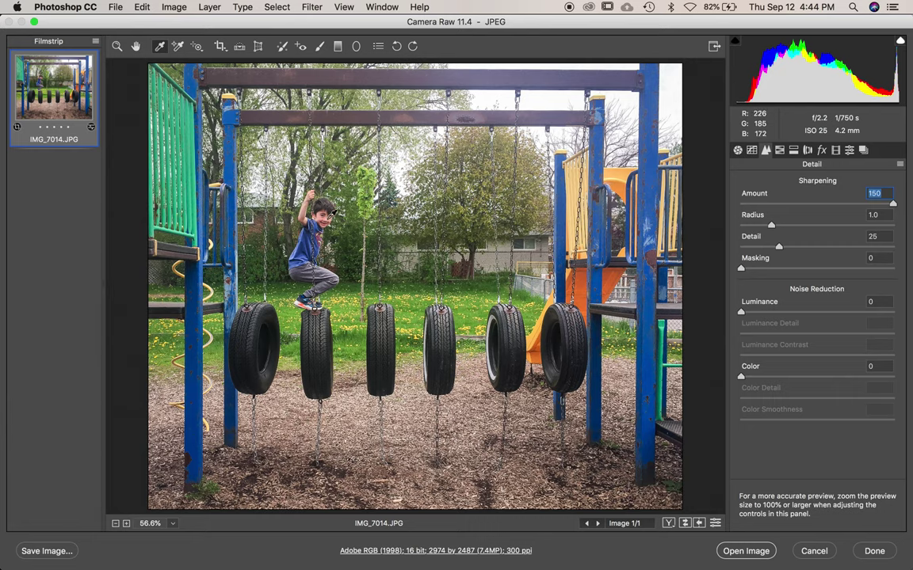
pyautogui.click(778, 204)
# - Toggle Enable Profile Corrections off and back on for the Apple iPhone 6s back camera profile
pyautogui.click(780, 153)
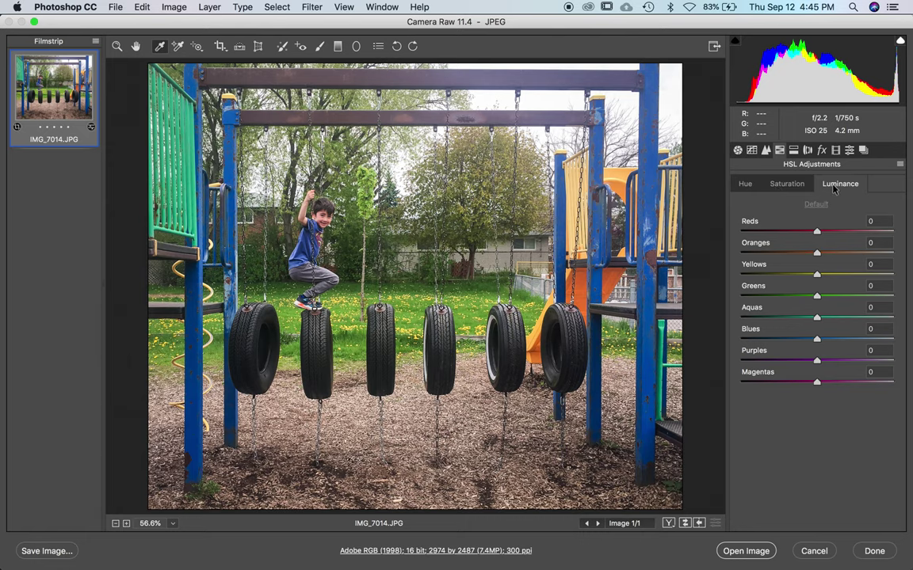
pyautogui.click(794, 151)
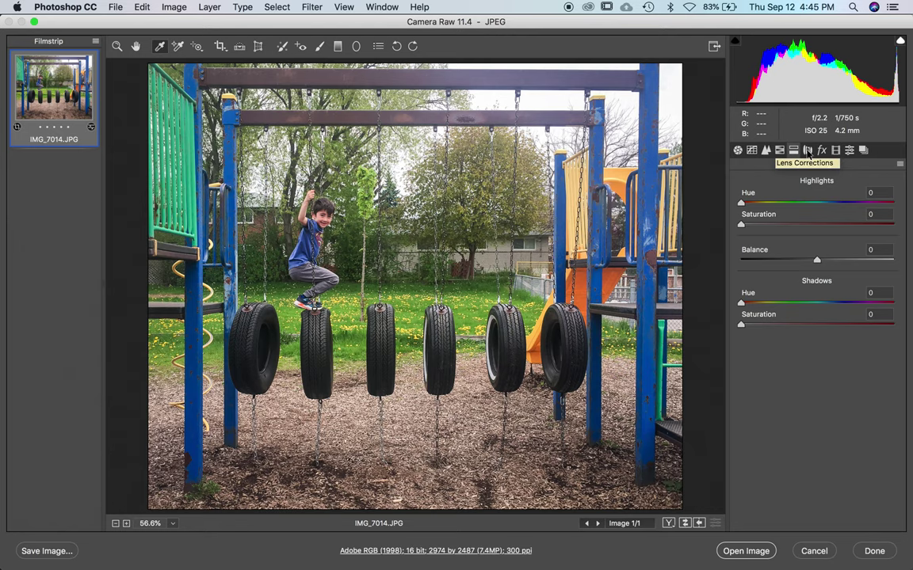
pyautogui.click(807, 150)
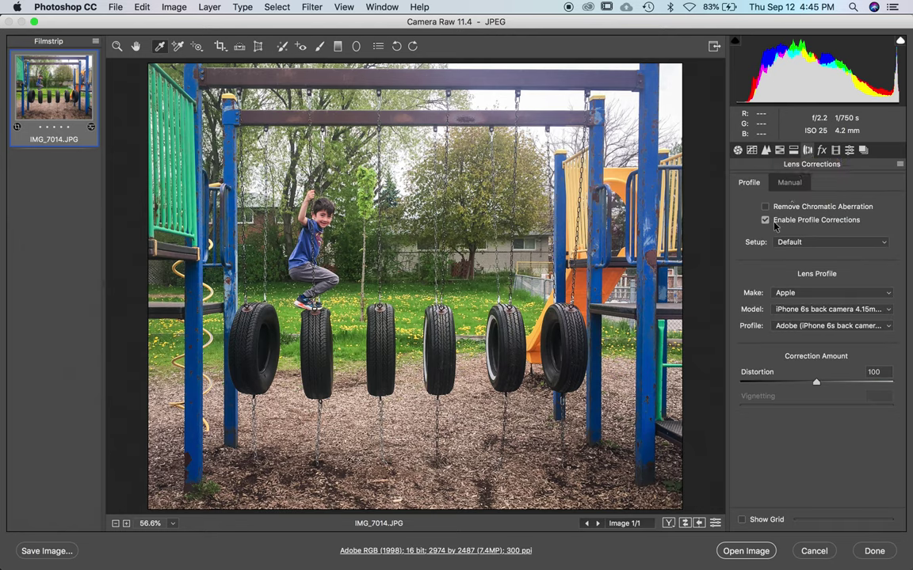
pyautogui.click(764, 221)
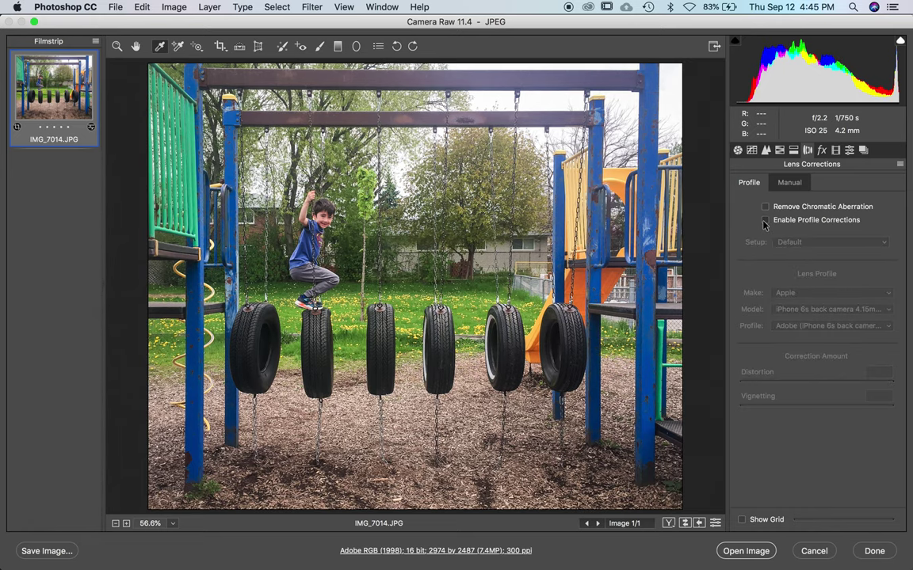
pyautogui.click(764, 221)
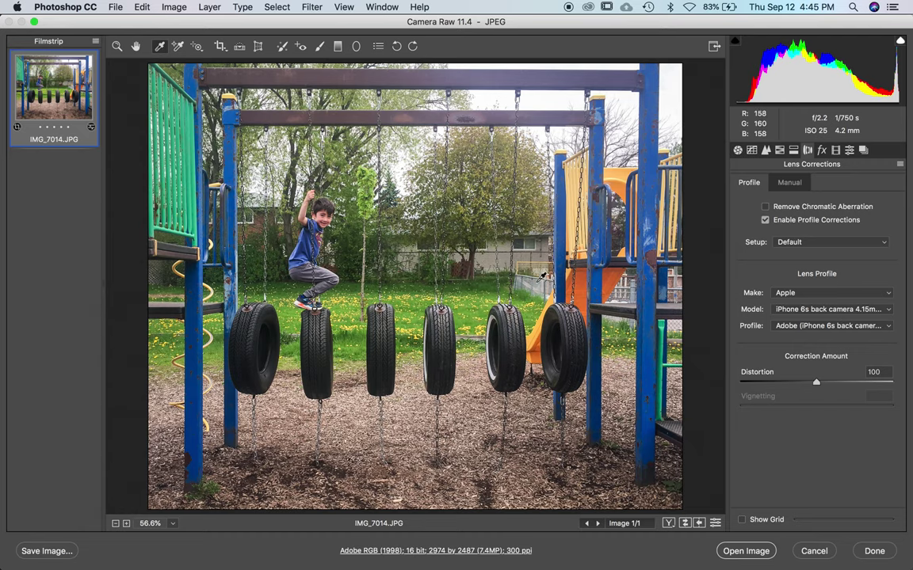
pyautogui.click(822, 152)
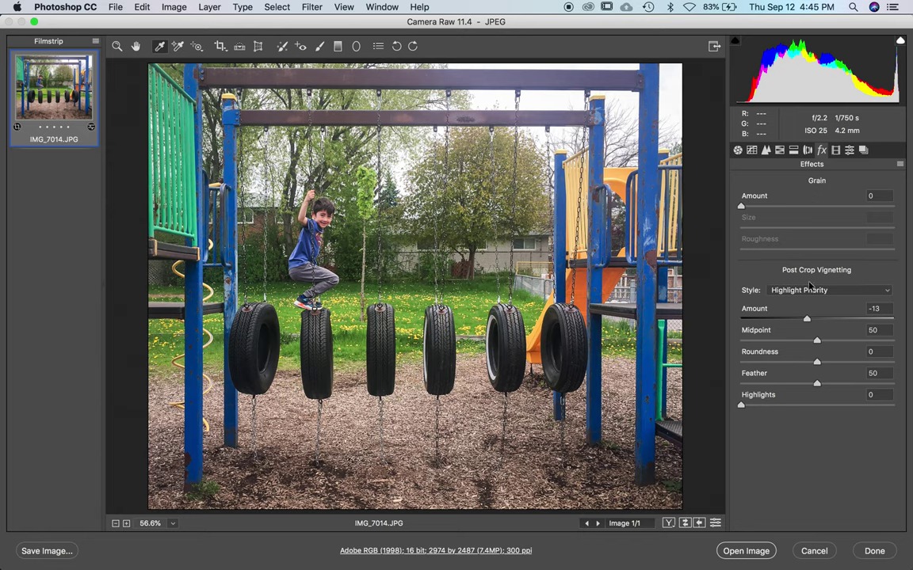
# - Set the Post Crop Vignetting Amount to -10 with Highlight Priority style
pyautogui.click(807, 319)
pyautogui.moveTo(807, 319)
pyautogui.mouseDown()
pyautogui.moveTo(852, 323)
pyautogui.moveTo(762, 318)
pyautogui.moveTo(809, 327)
pyautogui.mouseUp()
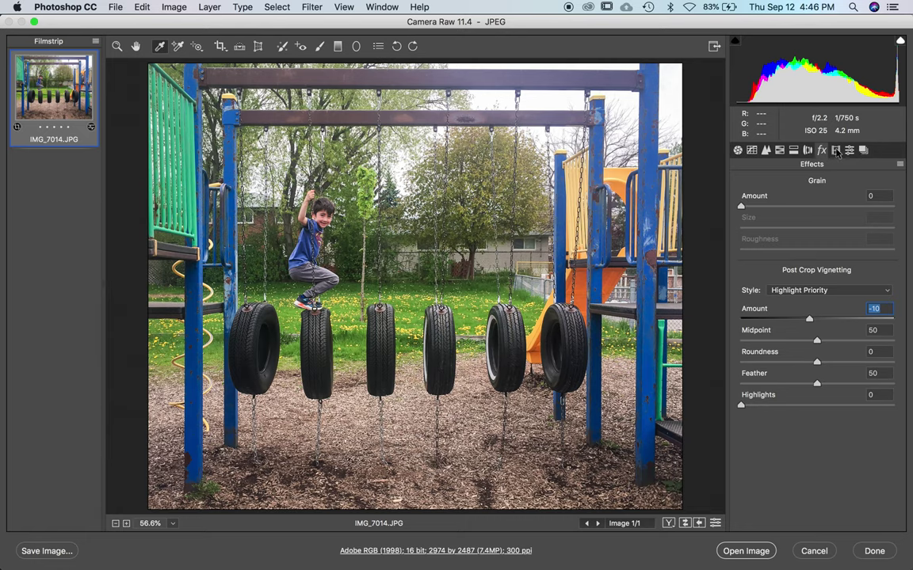
# - Show the Basic panel, try the Monochrome profile, then set the profile back to Color
pyautogui.click(738, 150)
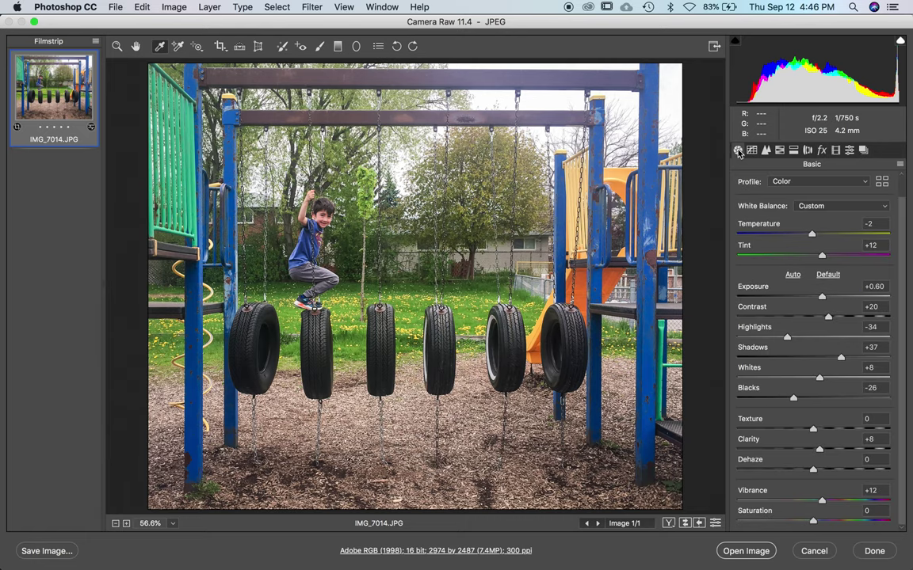
pyautogui.click(790, 183)
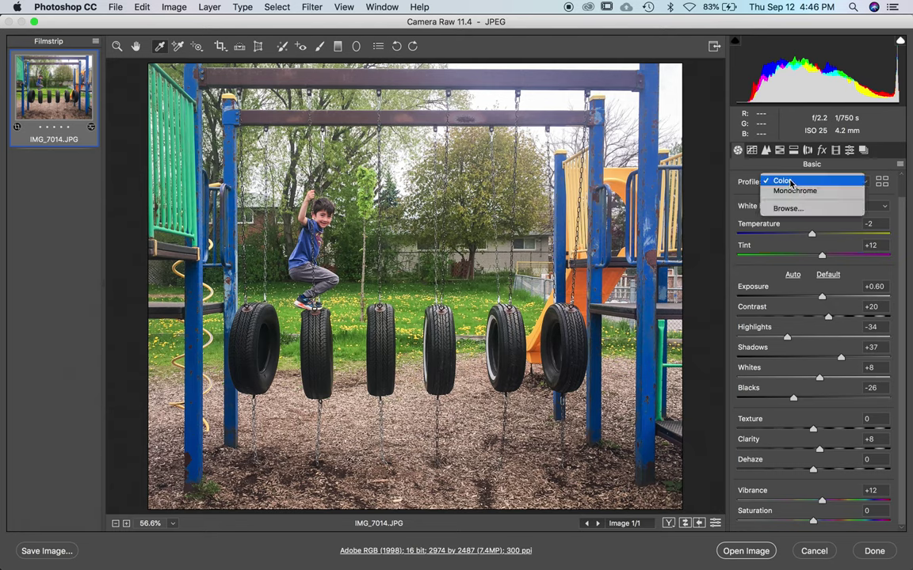
pyautogui.click(795, 191)
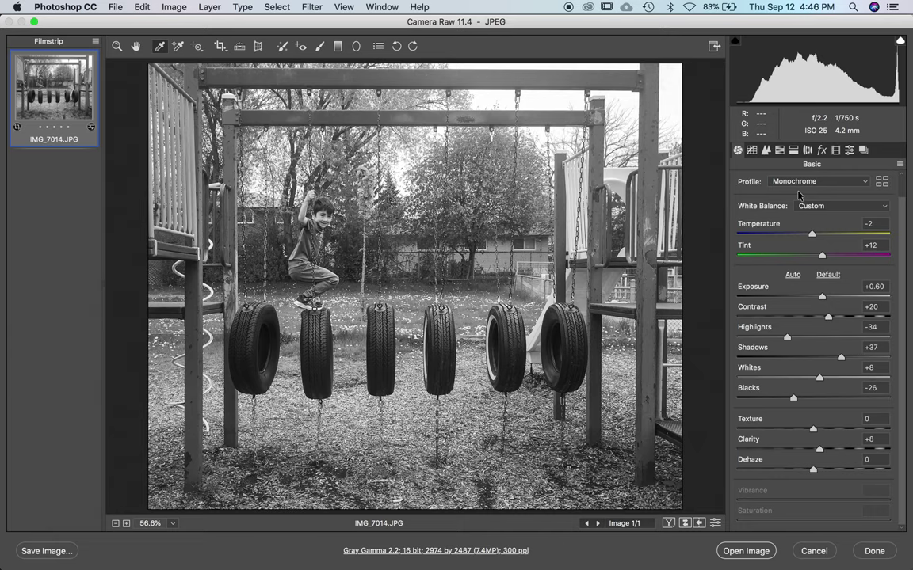
pyautogui.click(796, 184)
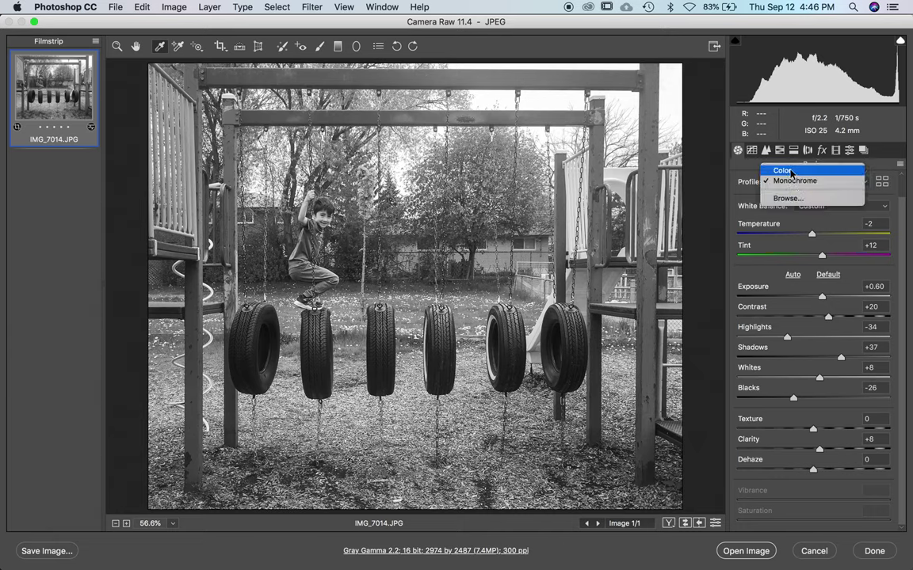
pyautogui.click(790, 171)
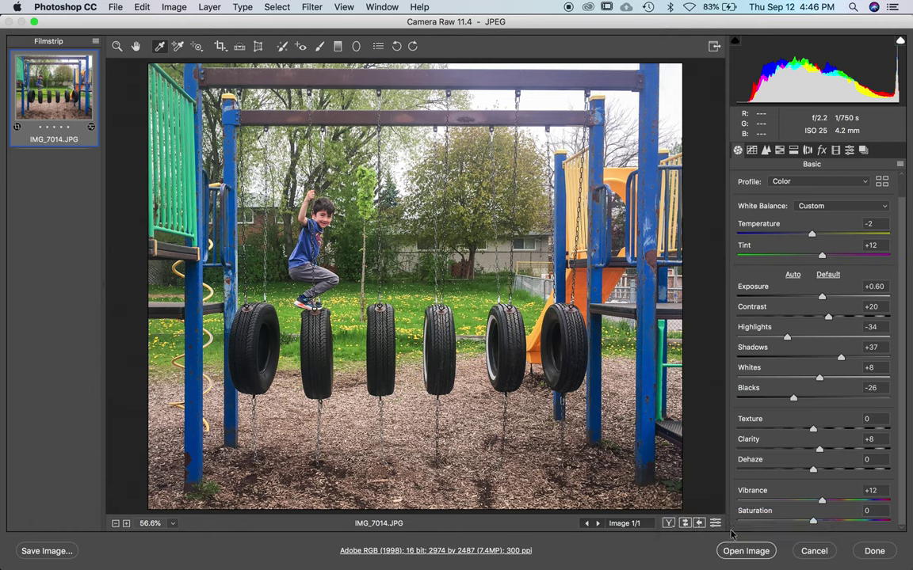
# - Open the photo in Photoshop as an IMG_7014 smart object, recheck its Camera Raw settings and confirm
pyautogui.press('shift')
pyautogui.press('shift')
pyautogui.press('shift')
pyautogui.press('shift')
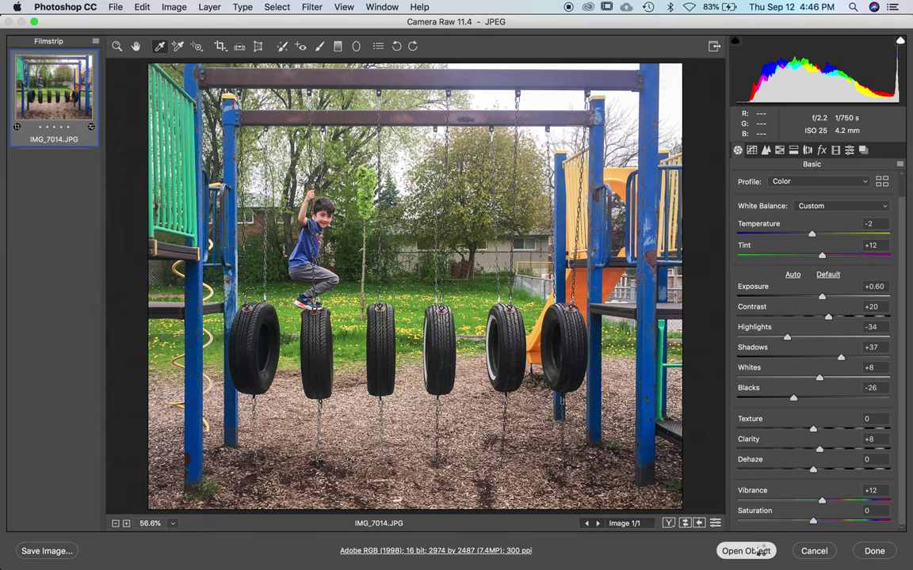
pyautogui.keyDown('shift'); pyautogui.click(759, 551); pyautogui.keyUp('shift')
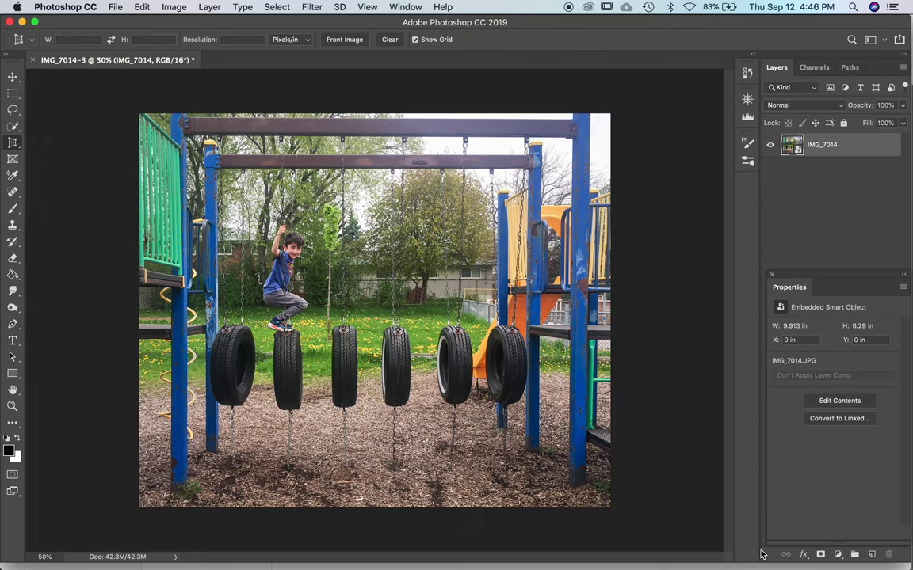
pyautogui.doubleClick(793, 147)
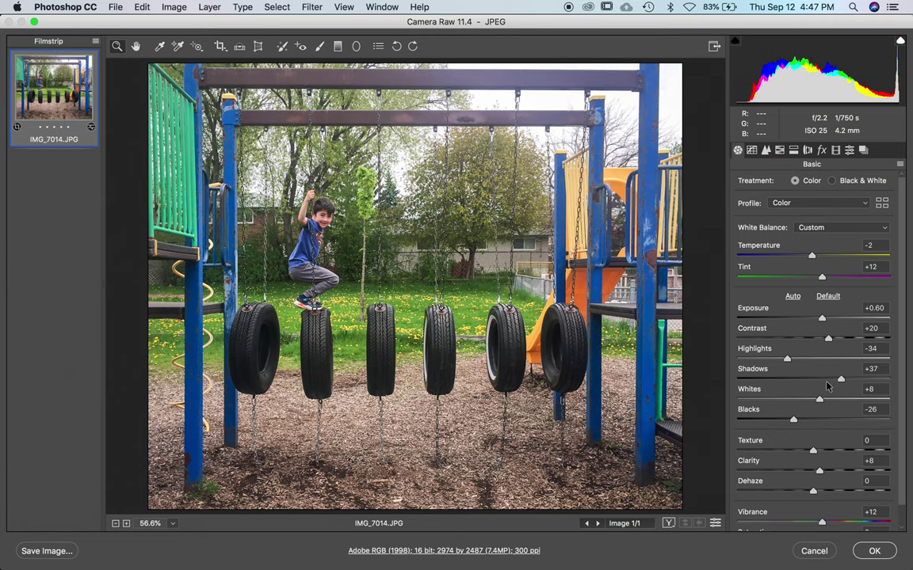
pyautogui.click(875, 553)
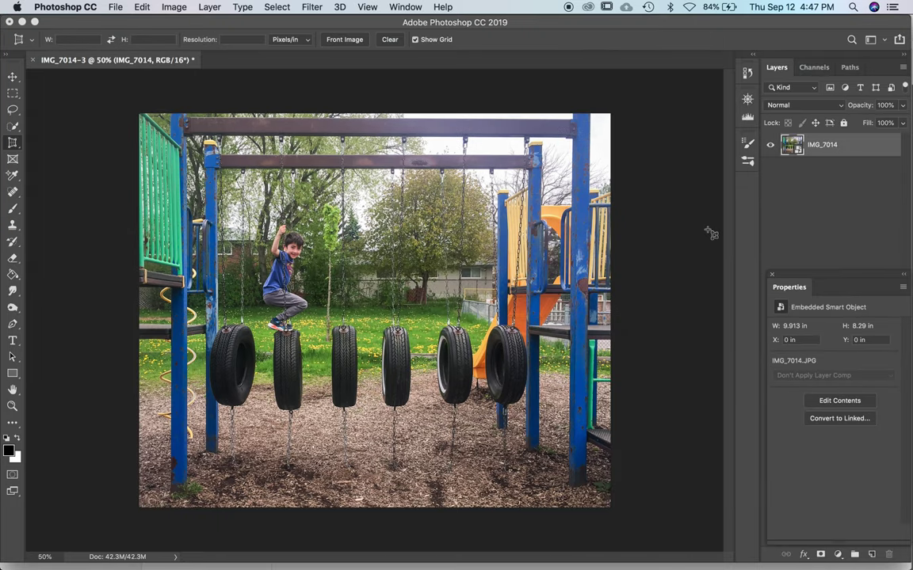
# - Save as IMG_7014-3.psd in Photoshop format to Downloads with maximized compatibility, then switch to Finder
pyautogui.click(113, 7)
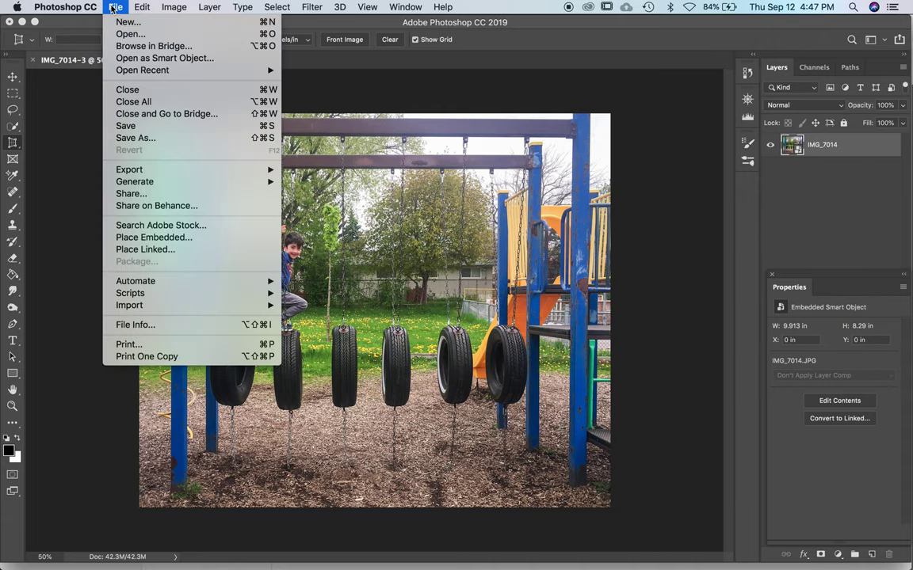
pyautogui.click(156, 139)
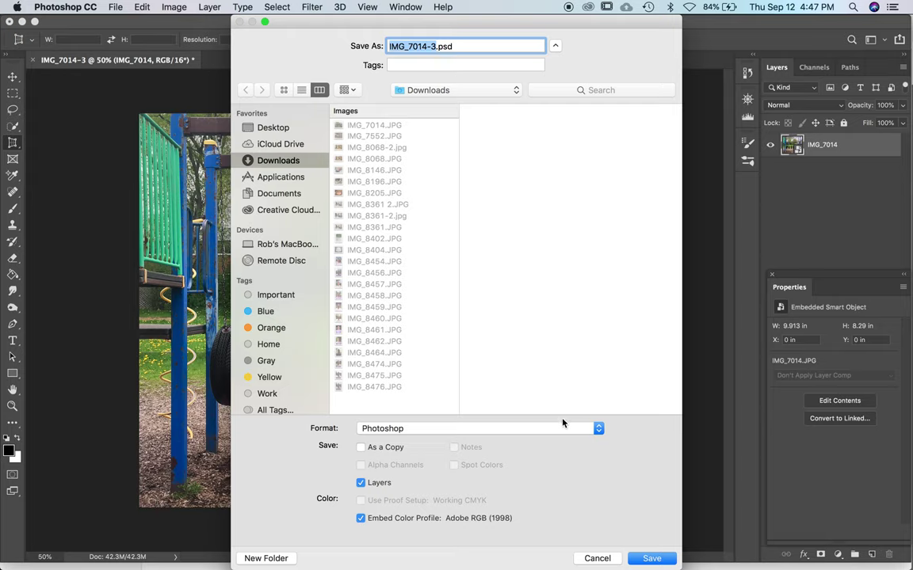
pyautogui.click(598, 429)
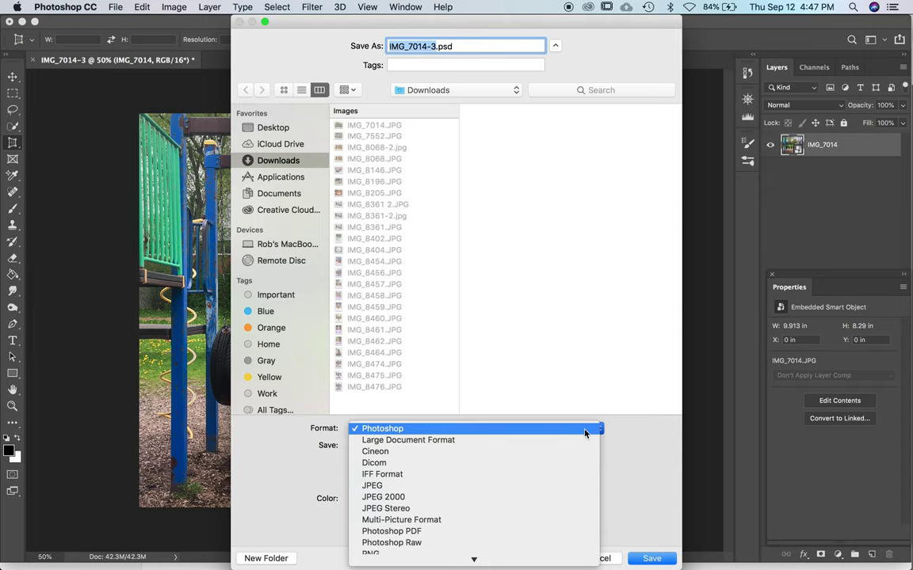
pyautogui.click(589, 429)
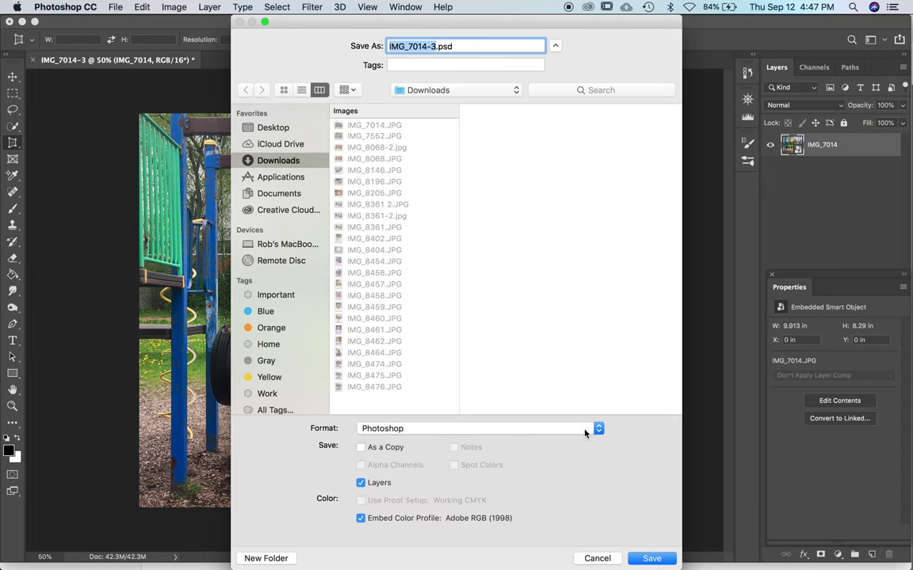
pyautogui.click(652, 560)
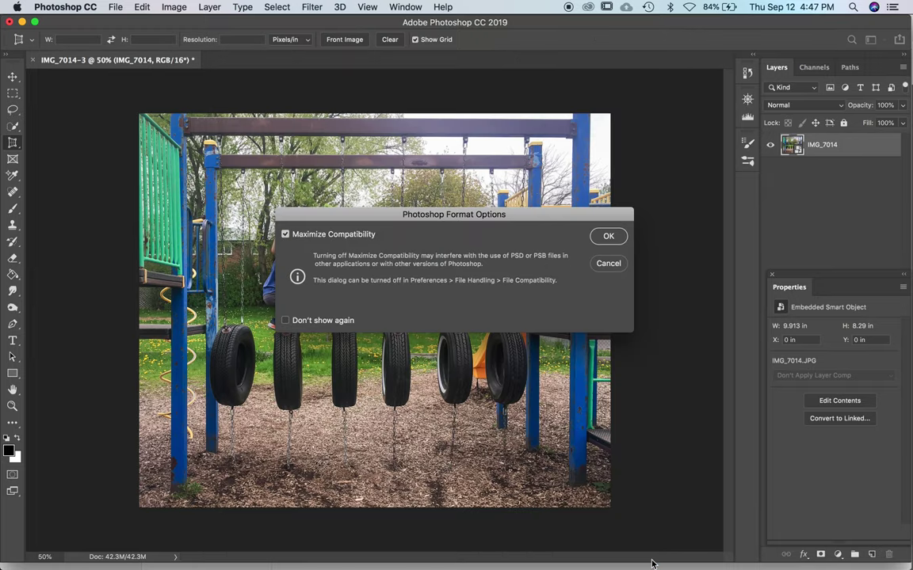
pyautogui.click(609, 237)
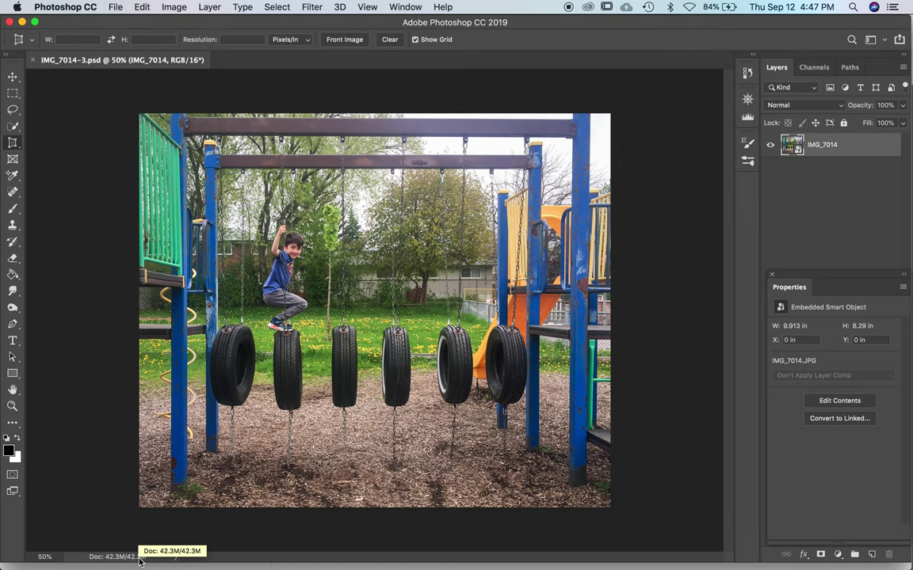
pyautogui.press('super+Tab')
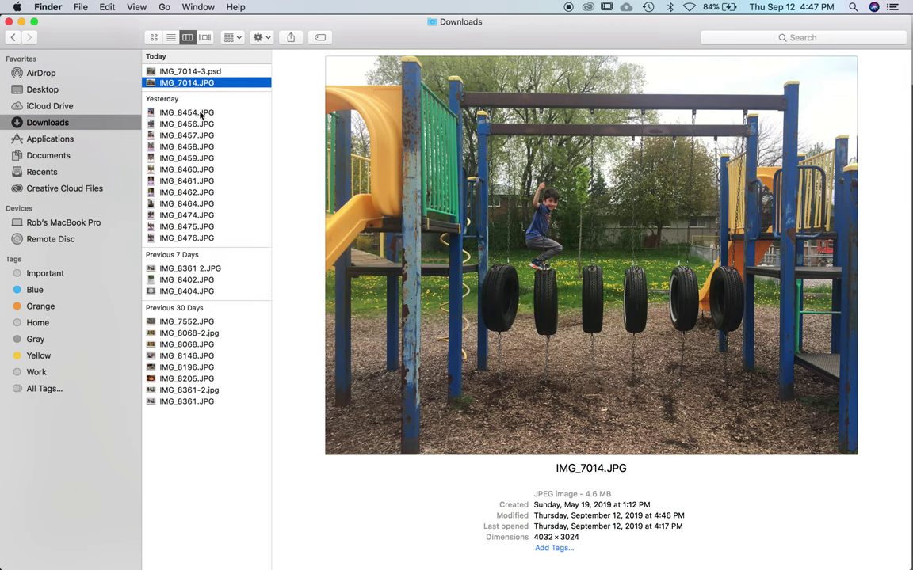
# - Check IMG_7014-3.psd's 90.3 MB file info in Finder, then return to Photoshop
pyautogui.click(212, 73)
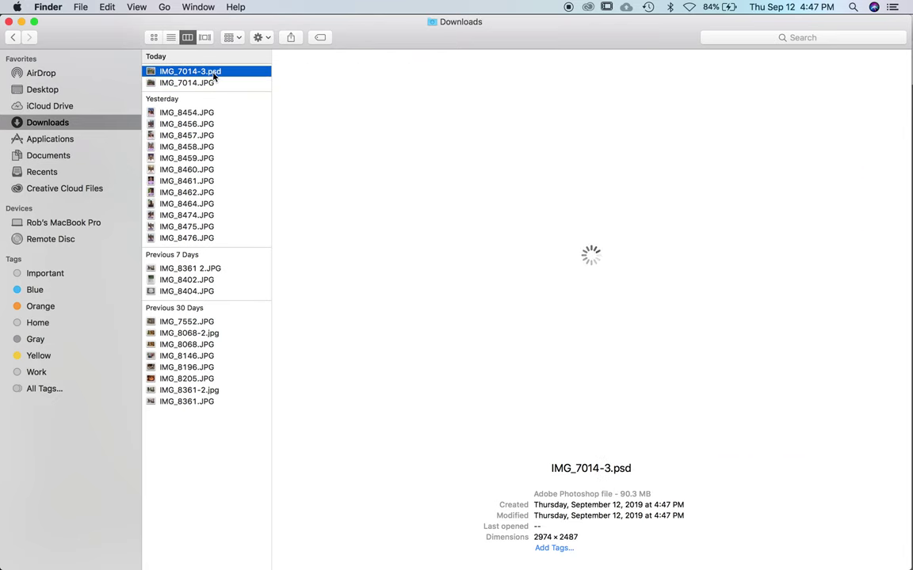
pyautogui.press('super+Tab')
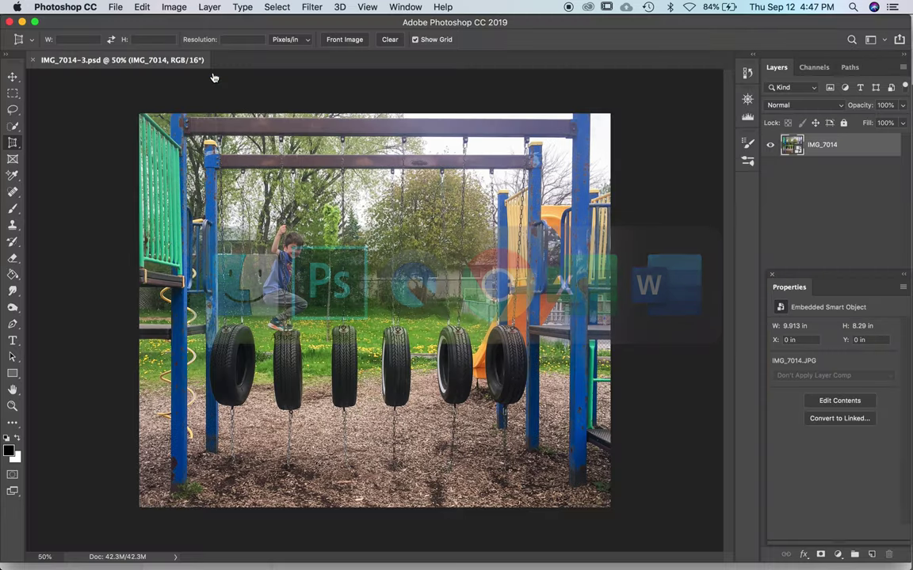
# - Close the document and reopen IMG_7014-3.psd from Downloads via File > Open
pyautogui.click(33, 62)
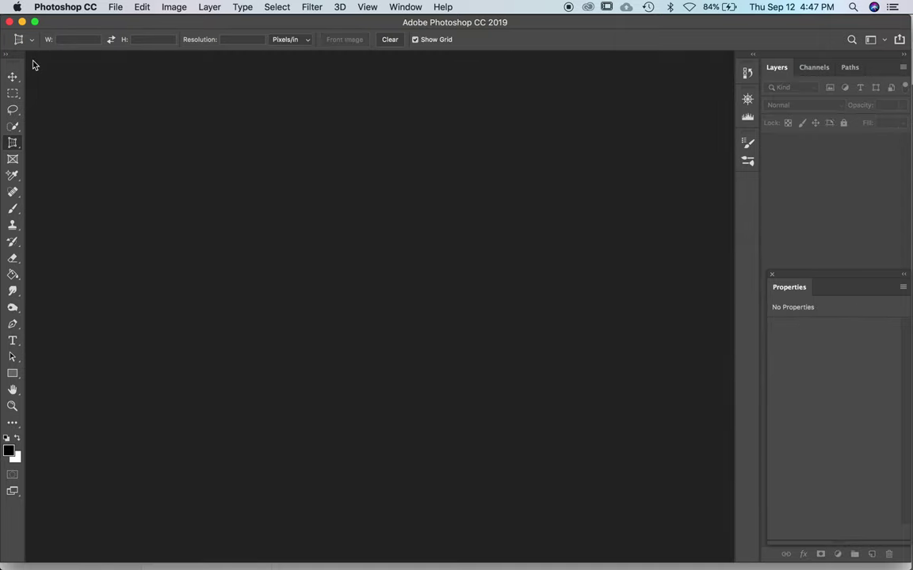
pyautogui.press('super+o')
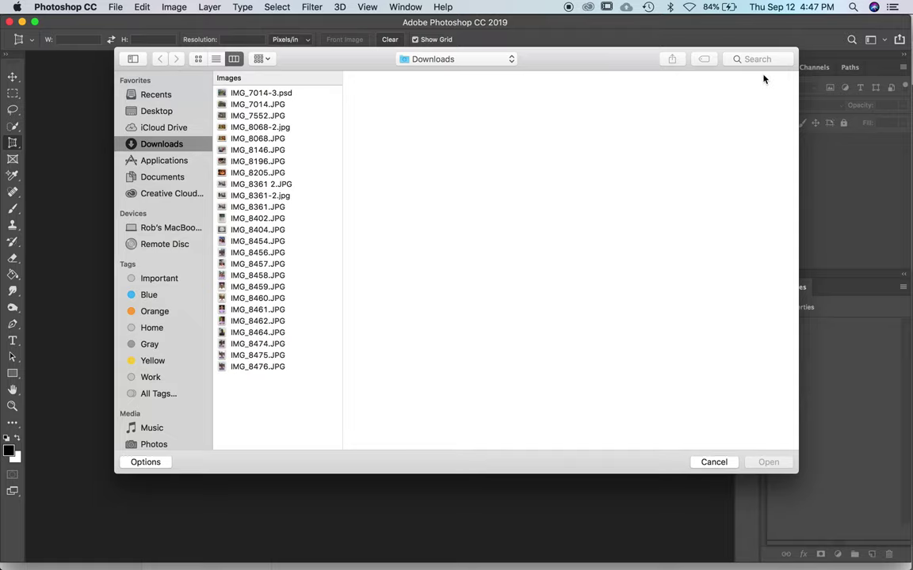
pyautogui.press('Escape')
pyautogui.click(116, 8)
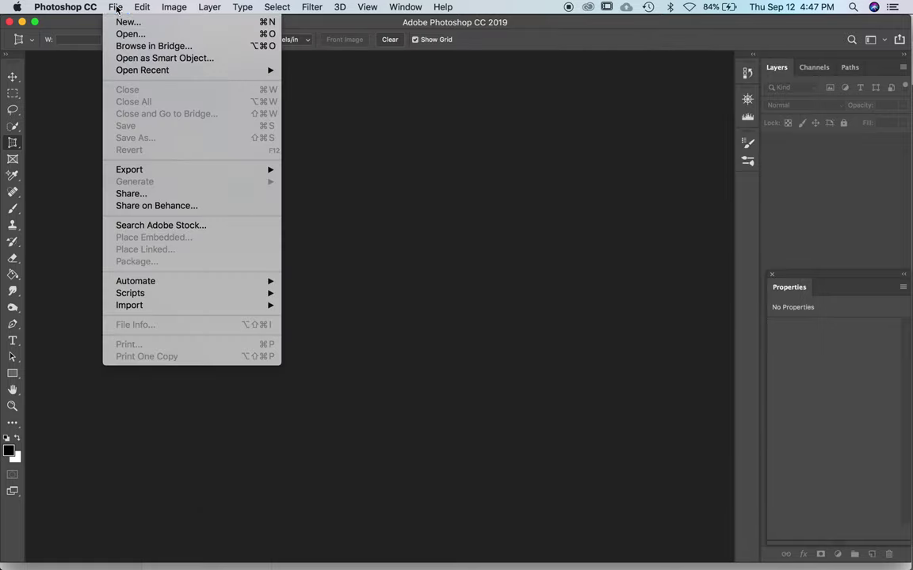
pyautogui.click(125, 35)
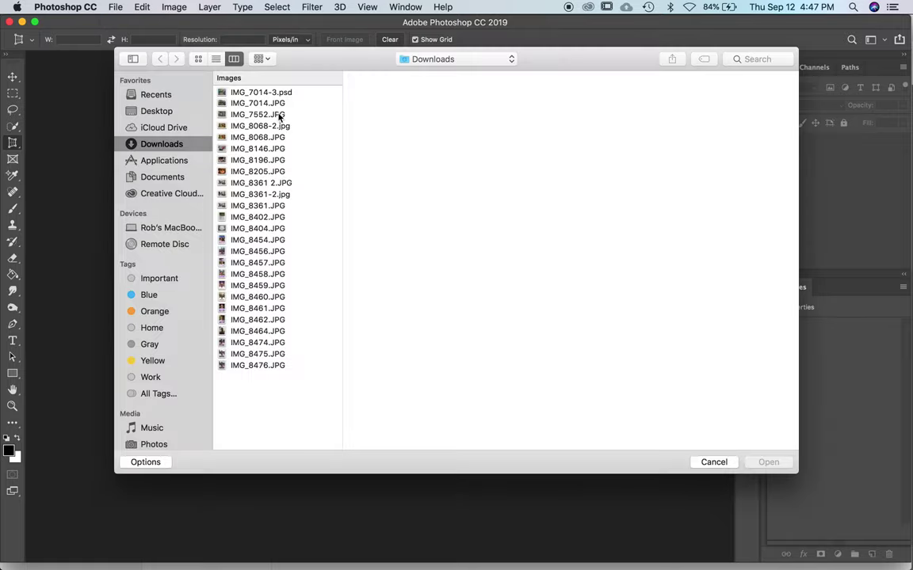
pyautogui.click(286, 94)
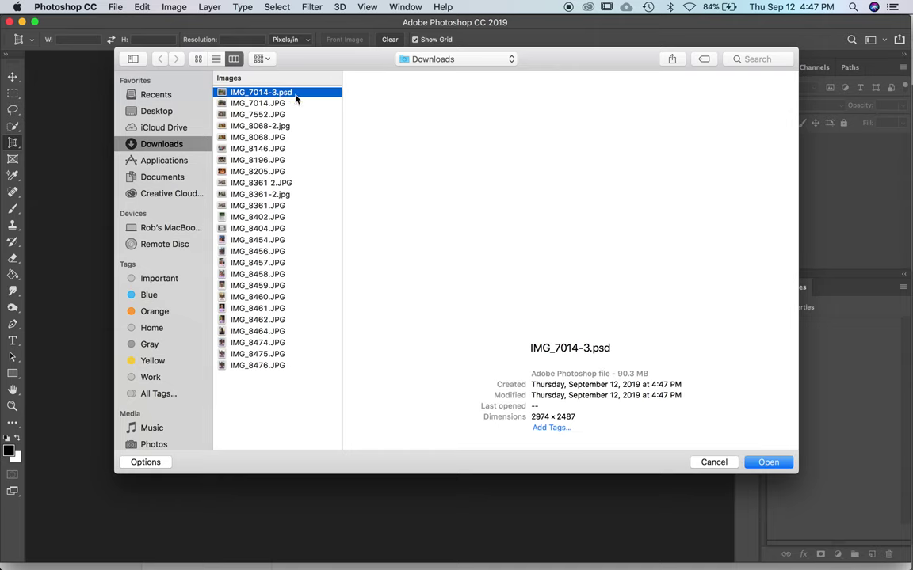
pyautogui.doubleClick(294, 94)
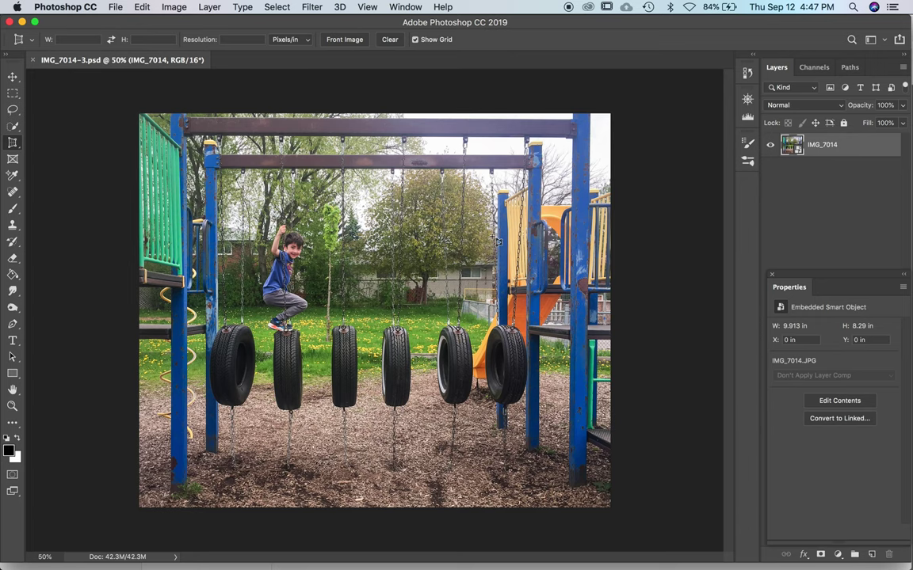
# - Reopen the IMG_7014 smart object in Camera Raw, apply with OK, then switch to Finder
pyautogui.doubleClick(796, 151)
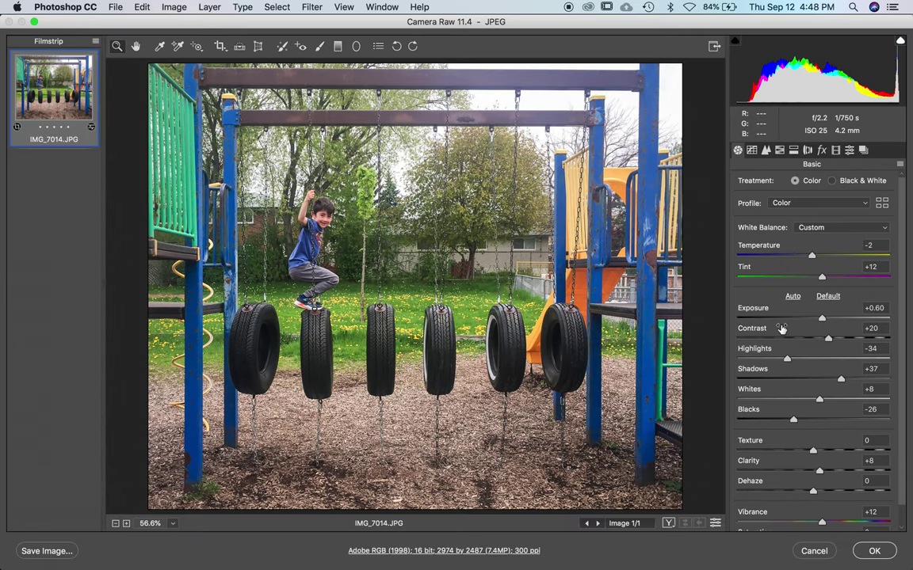
pyautogui.click(874, 552)
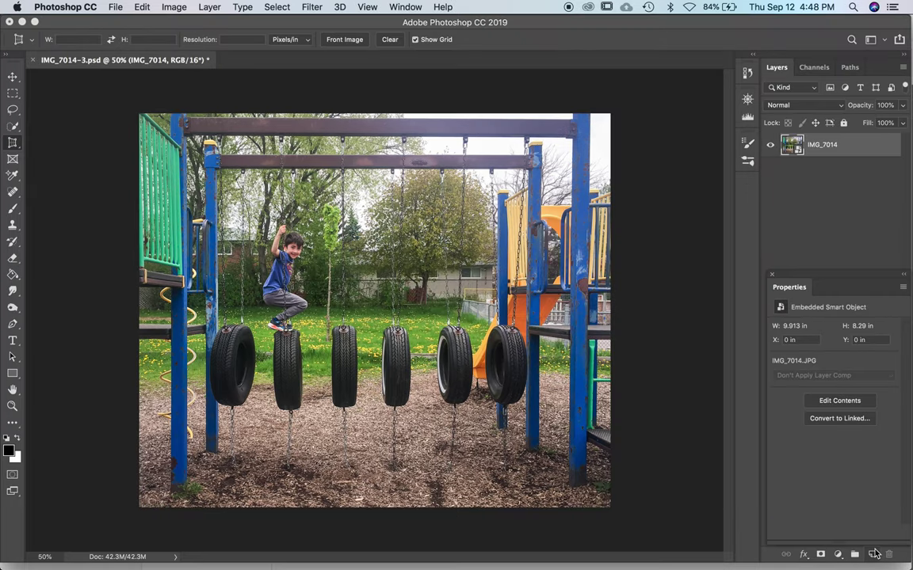
pyautogui.press('super+Tab')
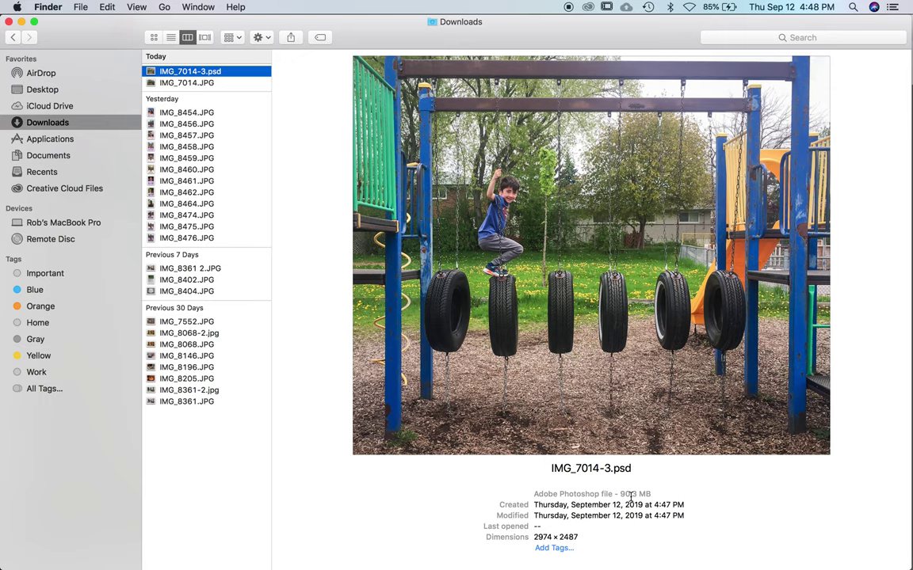
# - Compare IMG_7014-3.psd at 90.3 MB with the 4.6 MB original IMG_7014.JPG, then return to Photoshop
pyautogui.moveTo(620, 494); pyautogui.dragTo(654, 493)
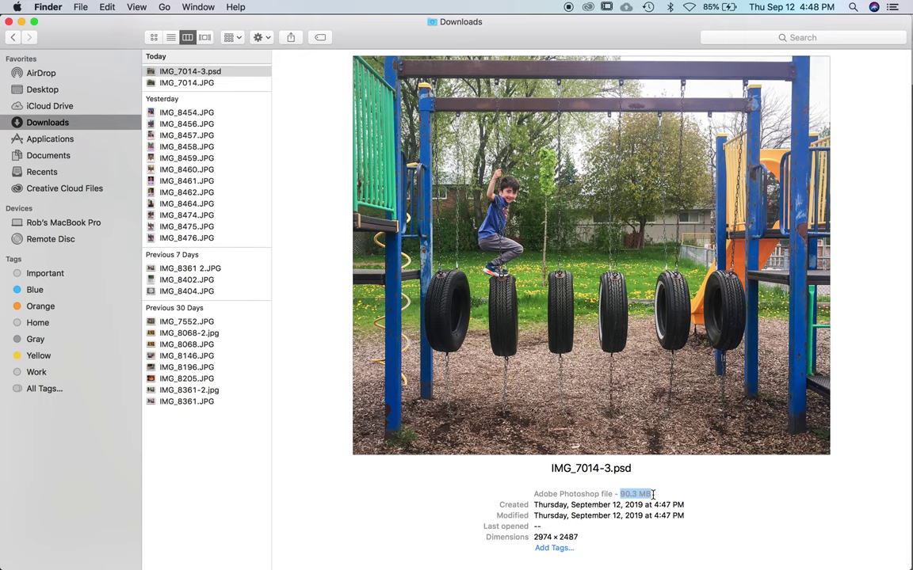
pyautogui.click(206, 83)
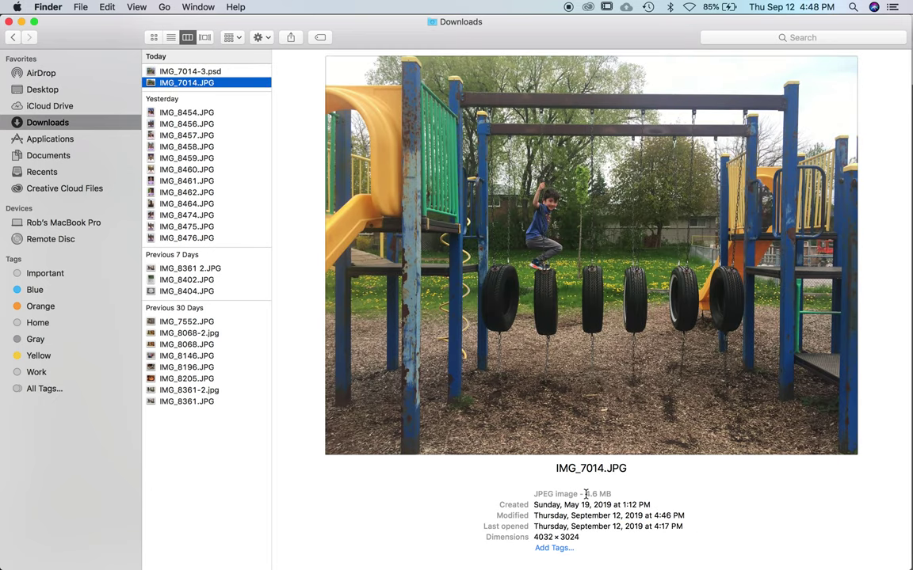
pyautogui.moveTo(586, 494); pyautogui.dragTo(611, 495)
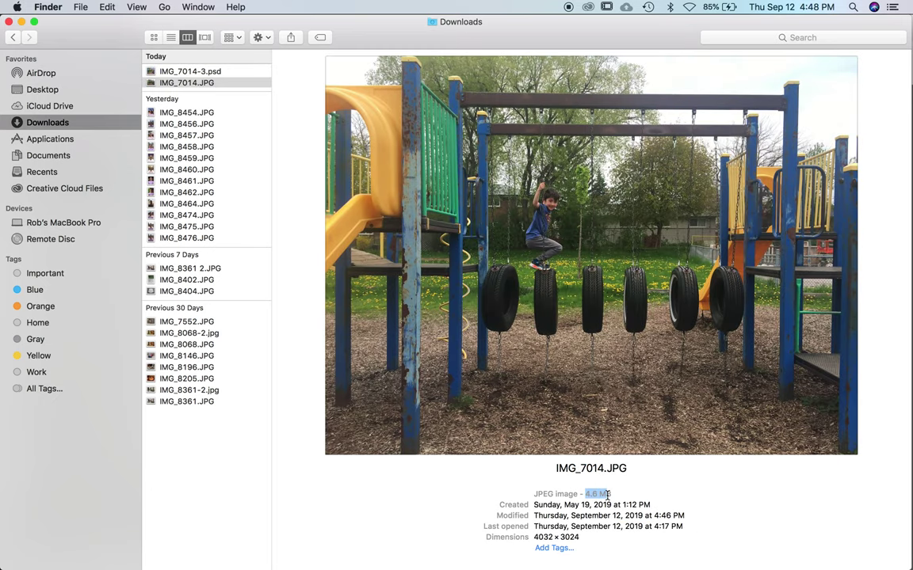
pyautogui.click(212, 72)
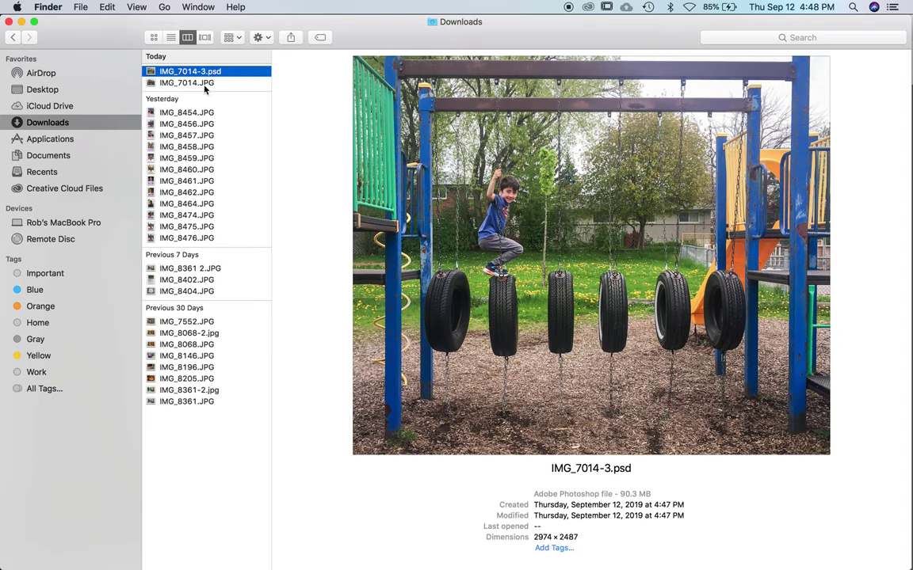
pyautogui.press('super+Tab')
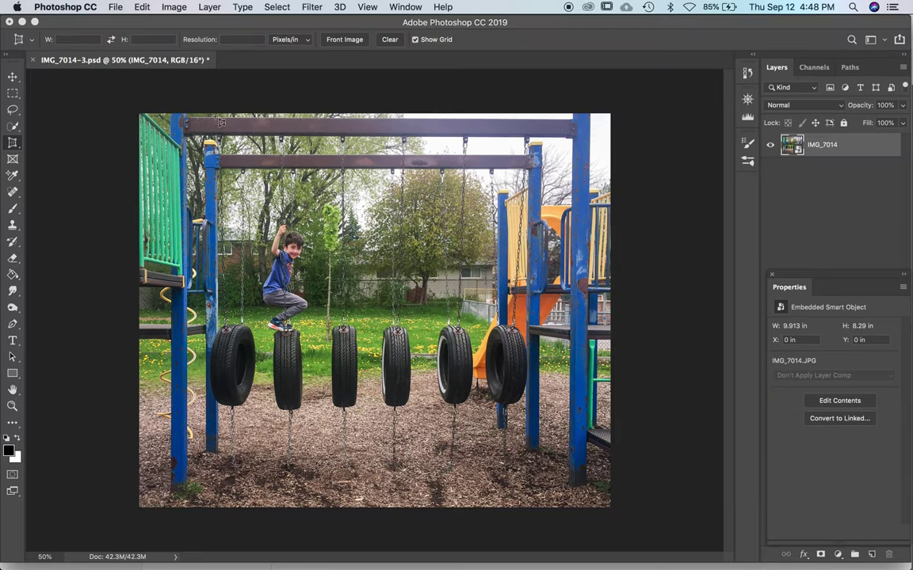
# - Save a JPEG copy, IMG_7014-3.jpg, into Downloads at Quality 8 (High)
pyautogui.click(115, 8)
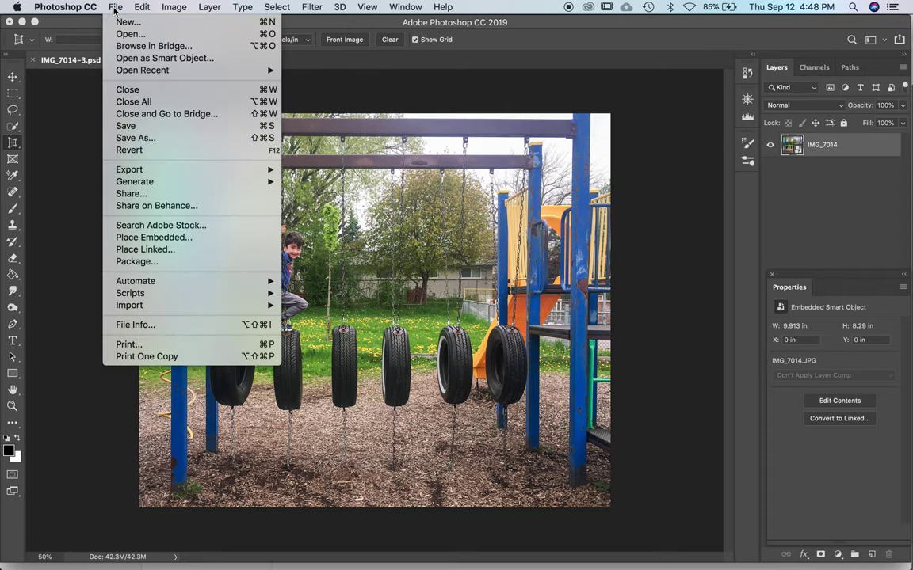
pyautogui.click(153, 139)
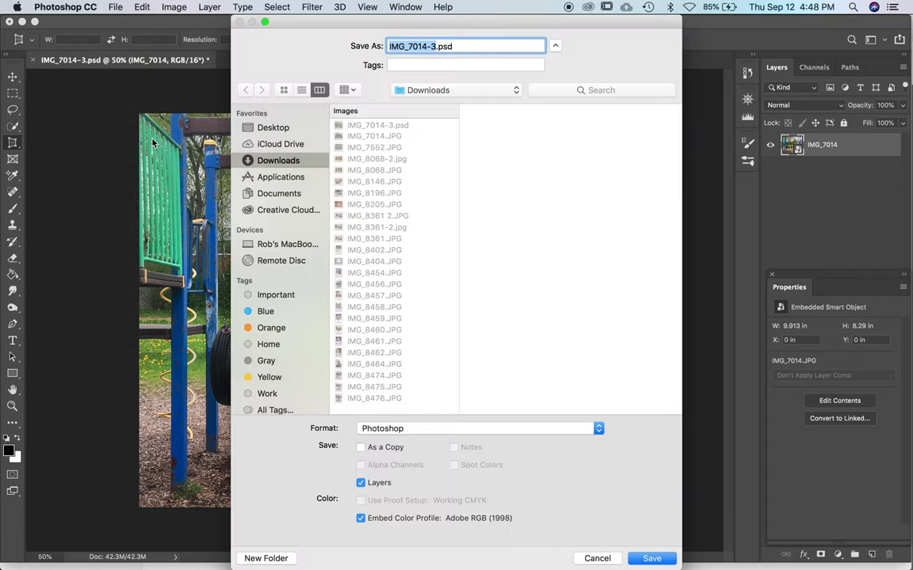
pyautogui.click(559, 431)
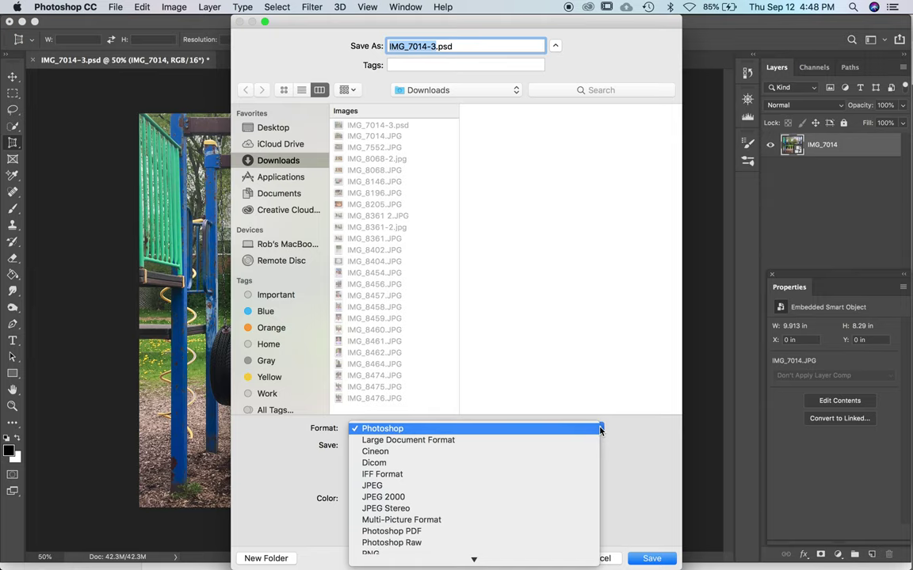
pyautogui.click(480, 486)
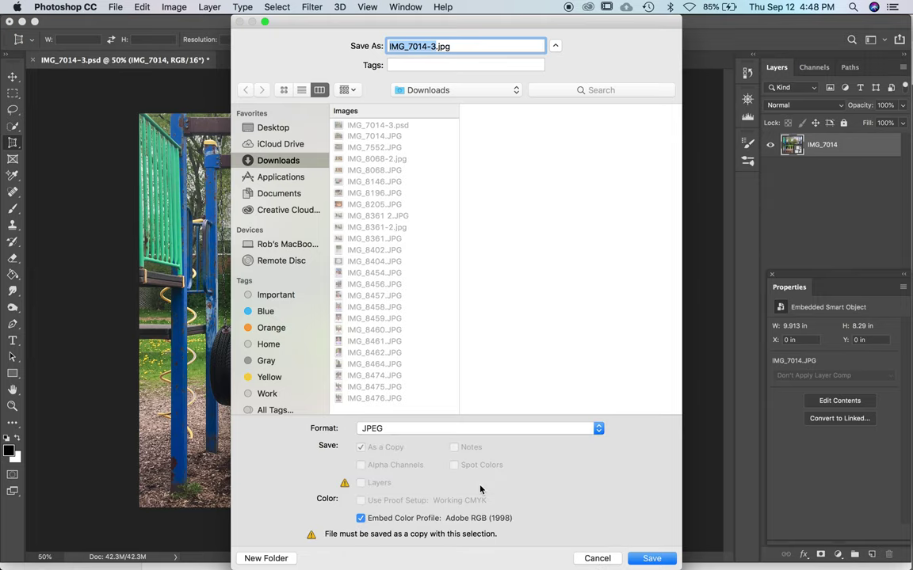
pyautogui.click(652, 560)
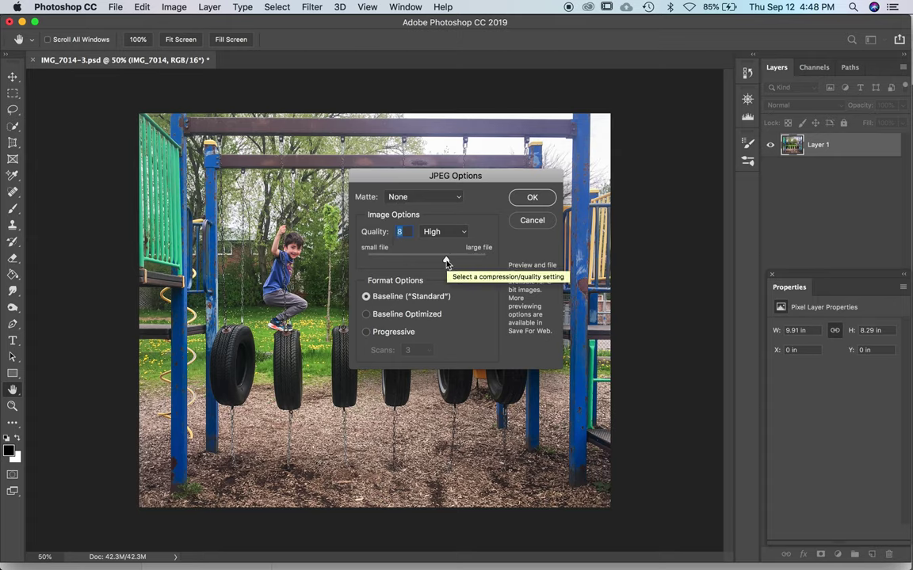
pyautogui.click(532, 198)
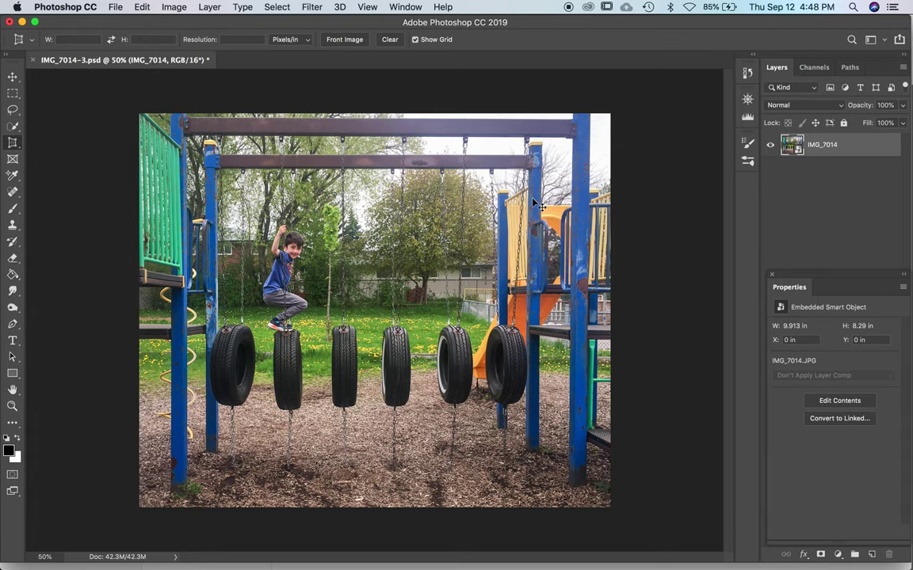
# - In Finder, compare IMG_7014.JPG, IMG_7014-3.psd and the 2.2 MB IMG_7014-3.jpg, then return to Photoshop
pyautogui.press('super+Tab')
pyautogui.click(204, 95)
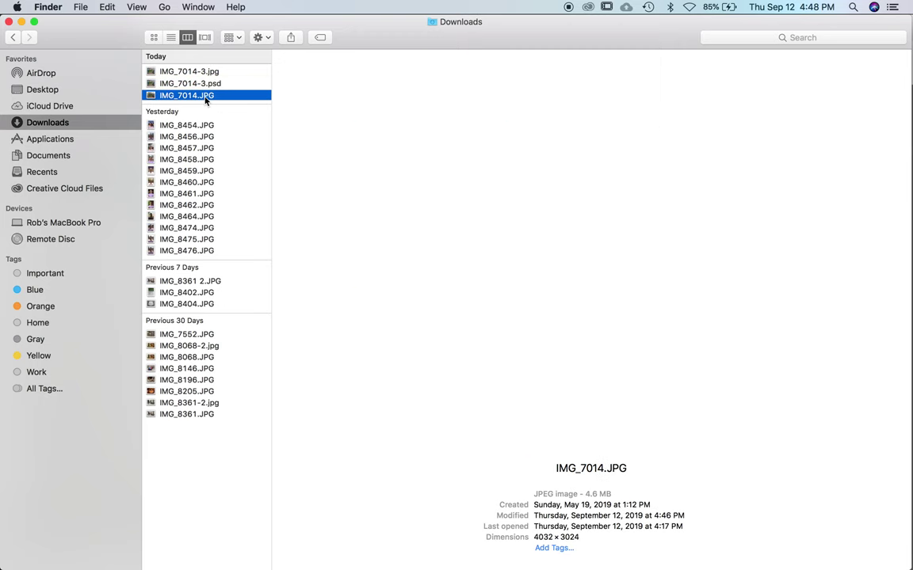
pyautogui.click(198, 83)
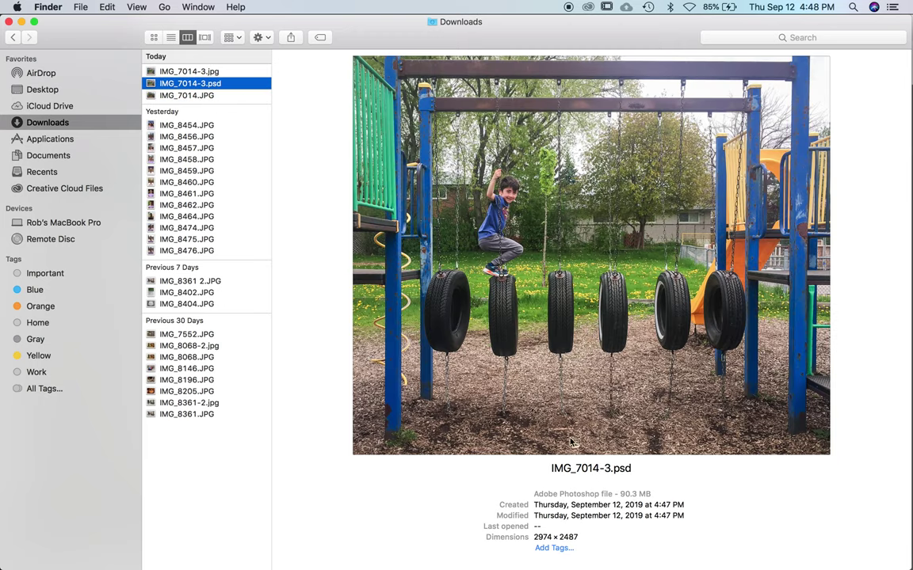
pyautogui.click(212, 73)
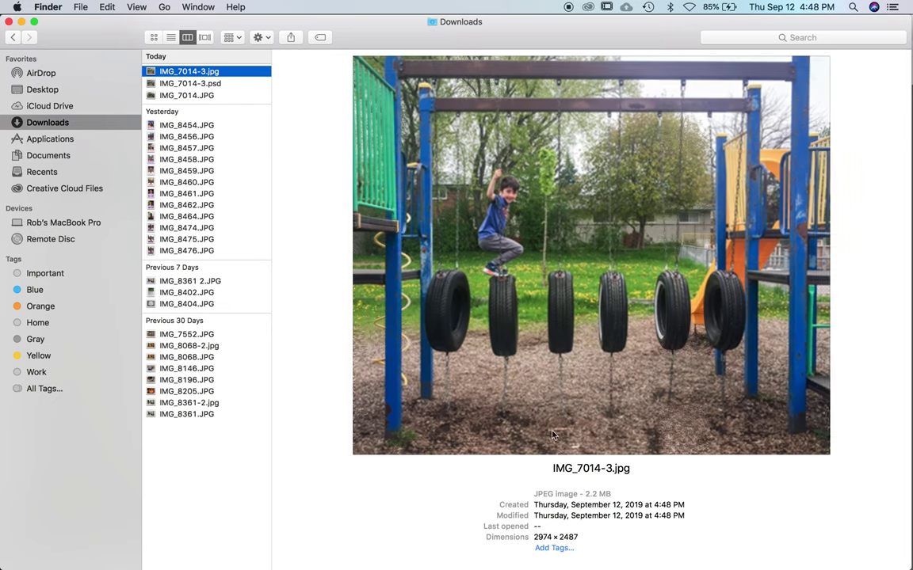
pyautogui.moveTo(584, 494); pyautogui.dragTo(618, 494)
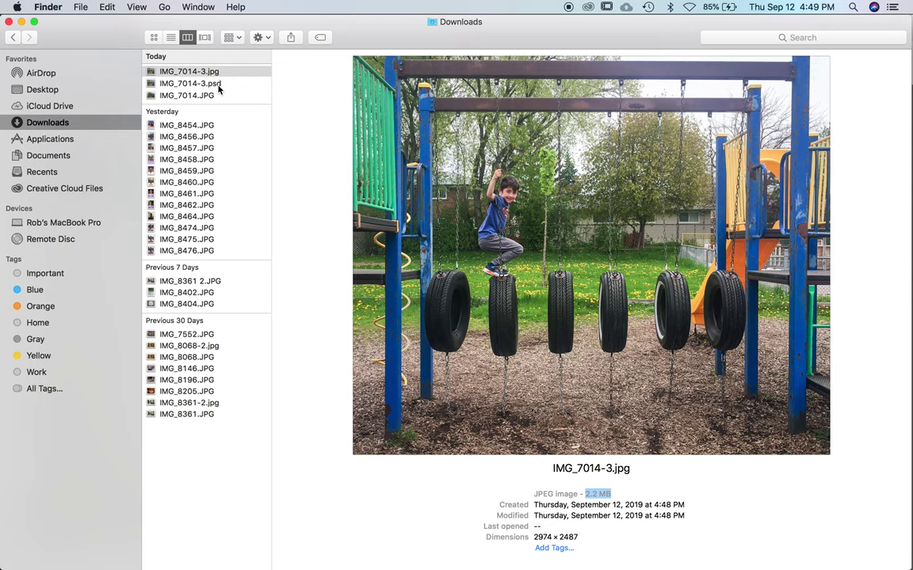
pyautogui.press('super+Tab')
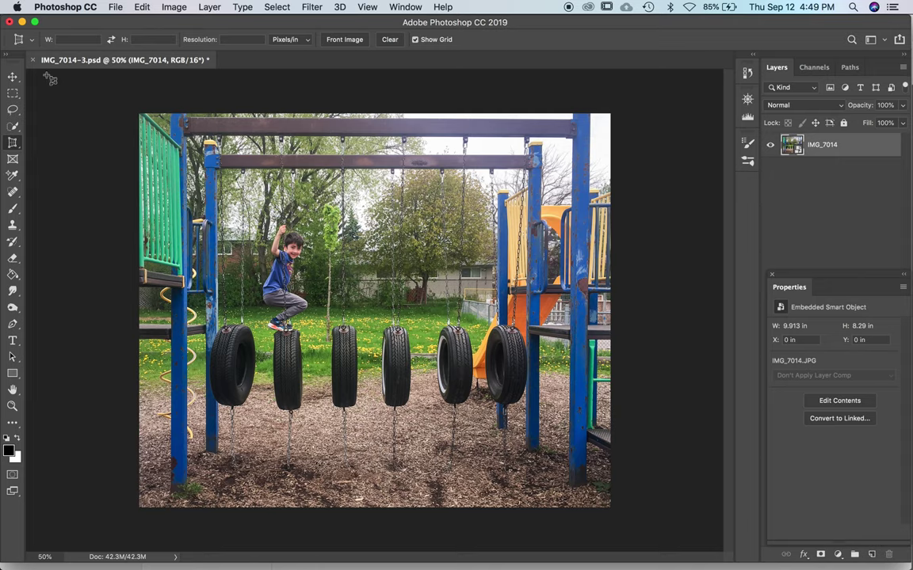
# - Close IMG_7014-3.psd, saving its changes, then switch to Finder
pyautogui.click(33, 60)
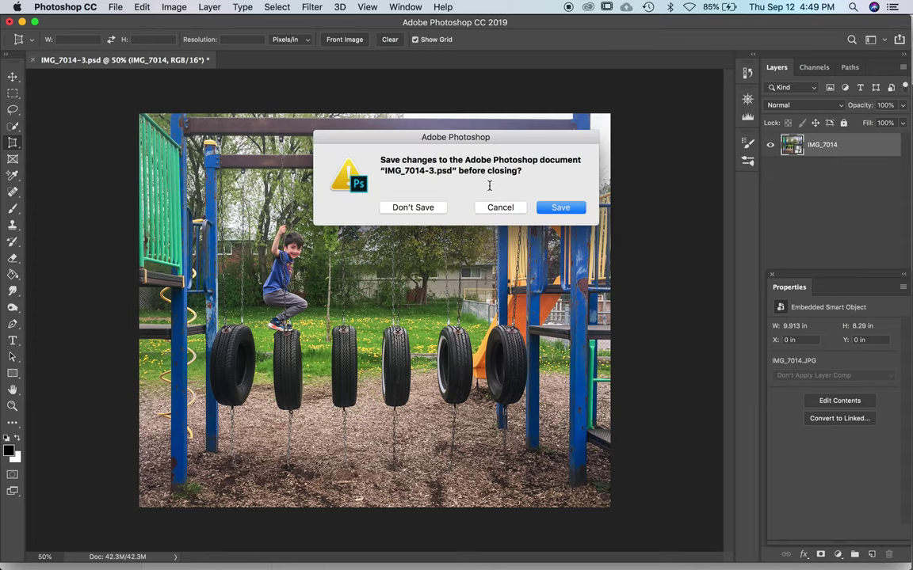
pyautogui.click(561, 207)
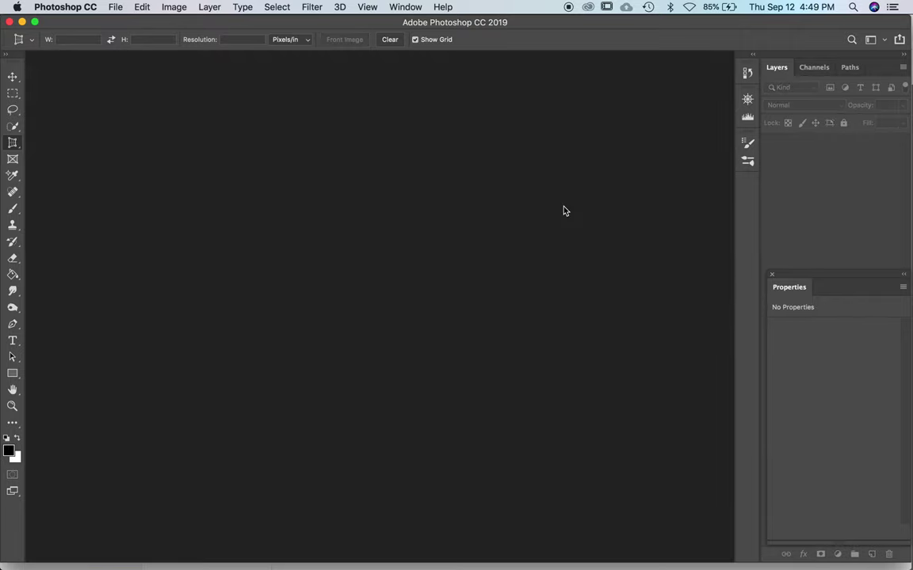
pyautogui.press('super+Tab')
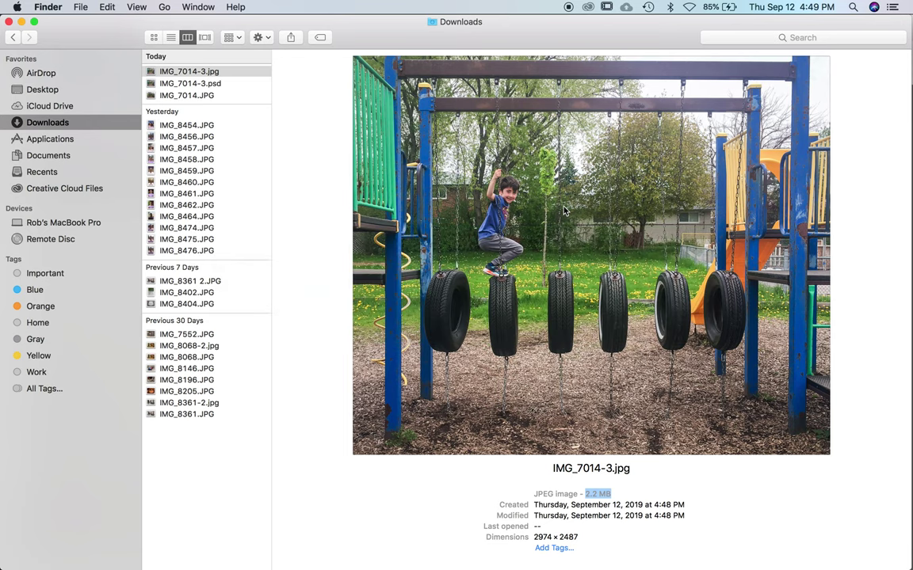
# - Preview IMG_7014.JPG, IMG_7014-3.jpg and IMG_7014-3.psd, confirming the PSD was modified at 4:49 PM
pyautogui.click(188, 96)
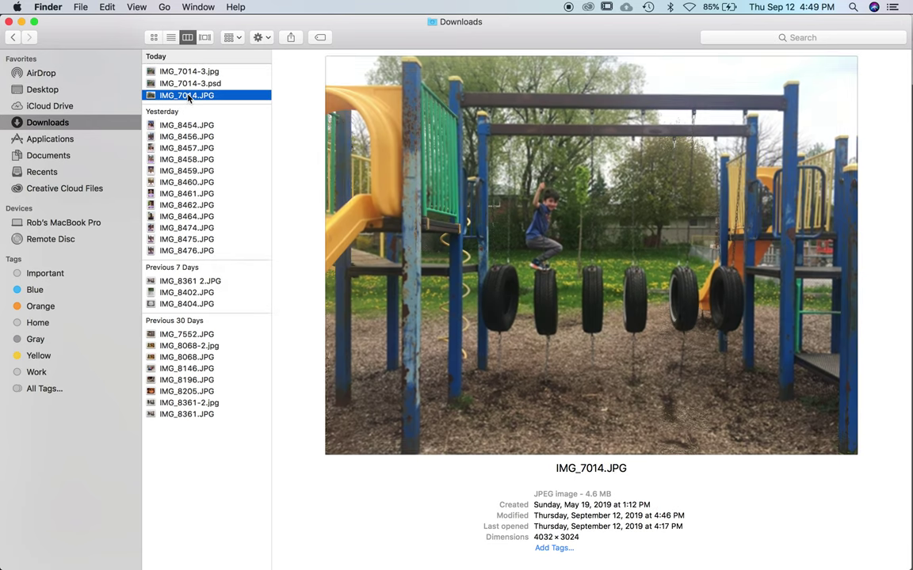
pyautogui.click(187, 71)
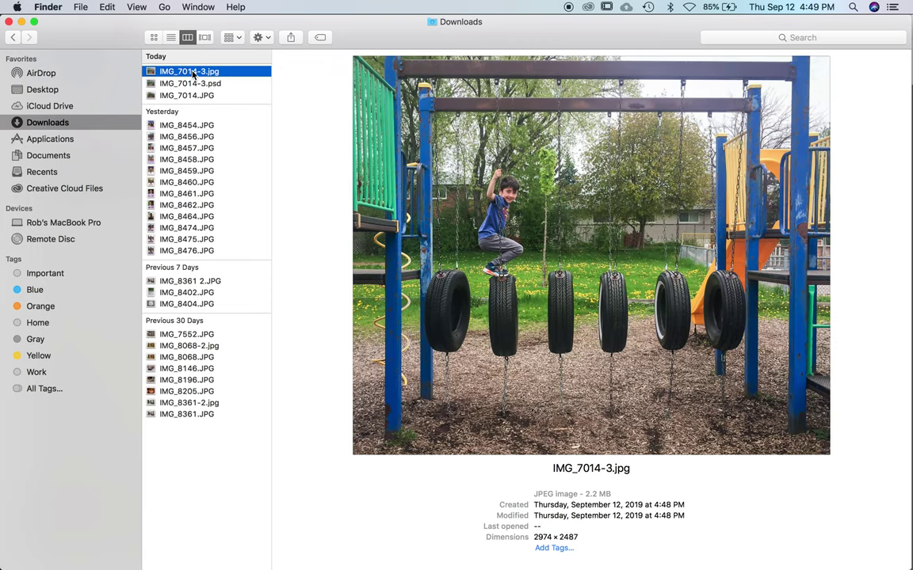
pyautogui.click(206, 84)
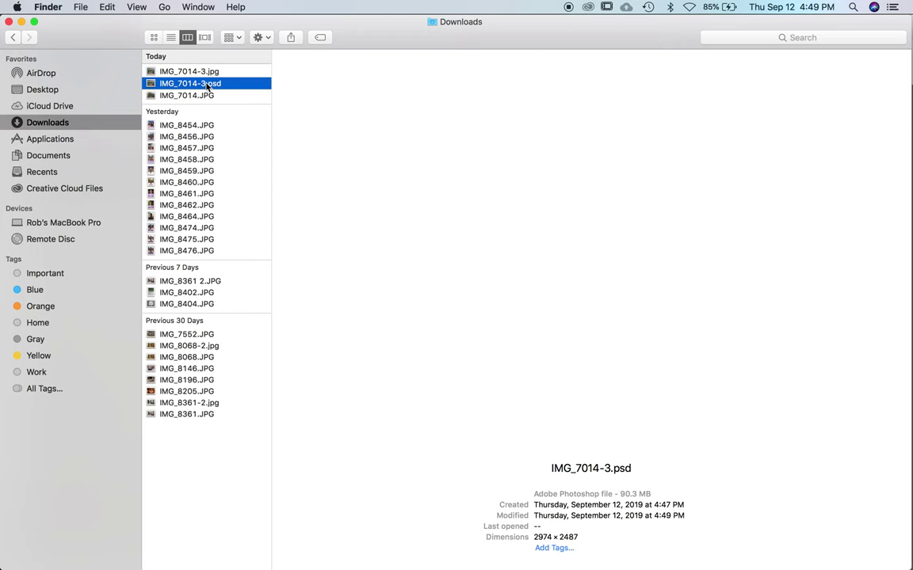